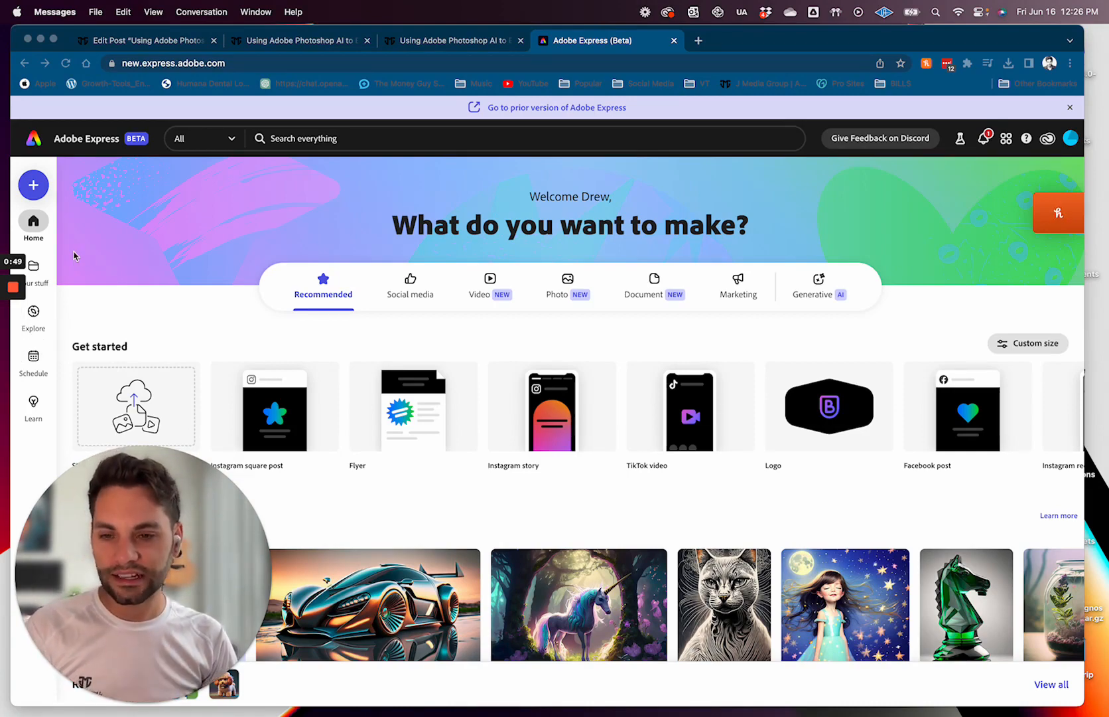
# Generate a Text to image result from the prompt "a fluffy cavapoo puppy in the style of pixar".
pyautogui.scroll(-5, 423, 262)
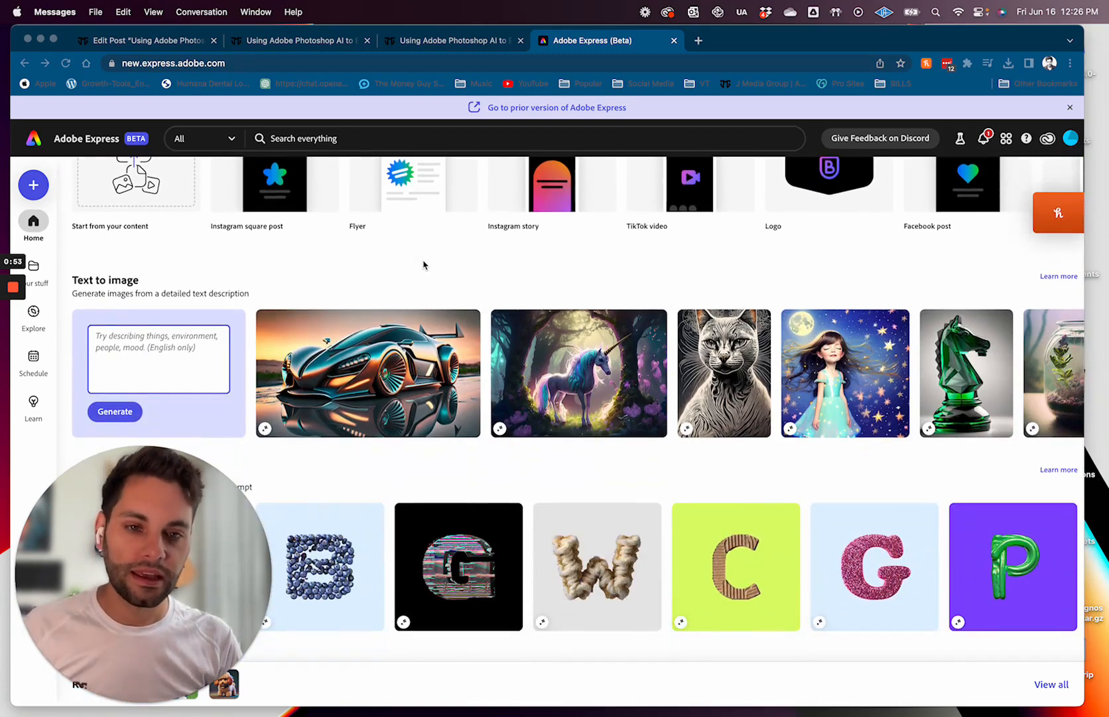
pyautogui.click(162, 380)
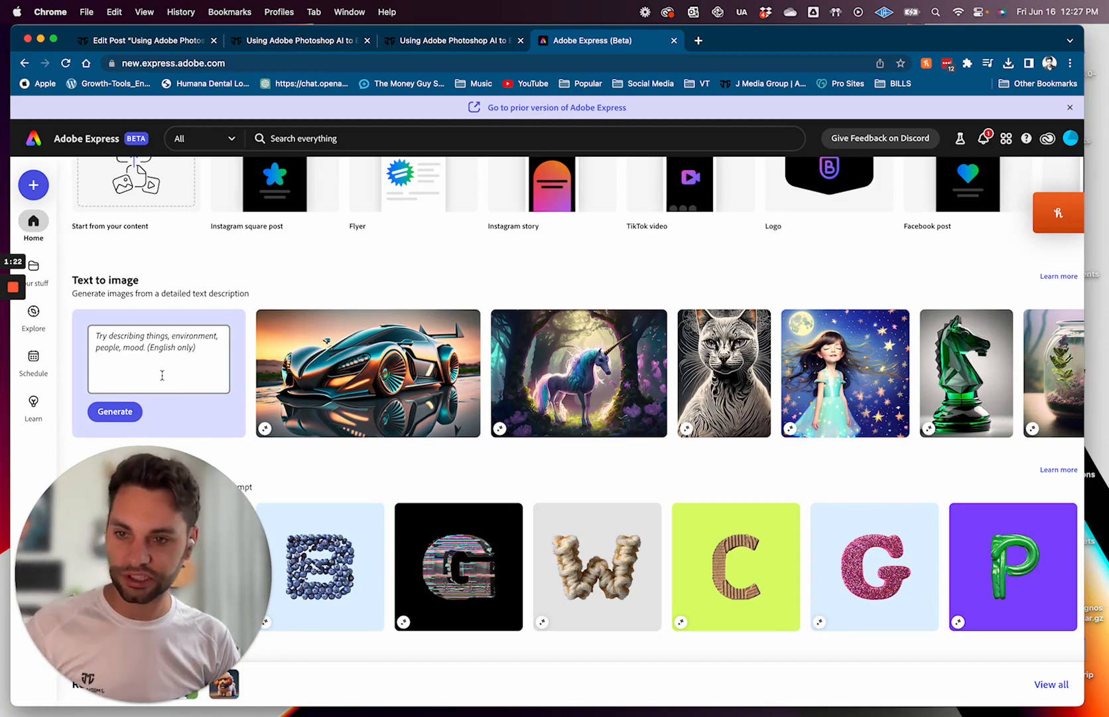
pyautogui.click(158, 367)
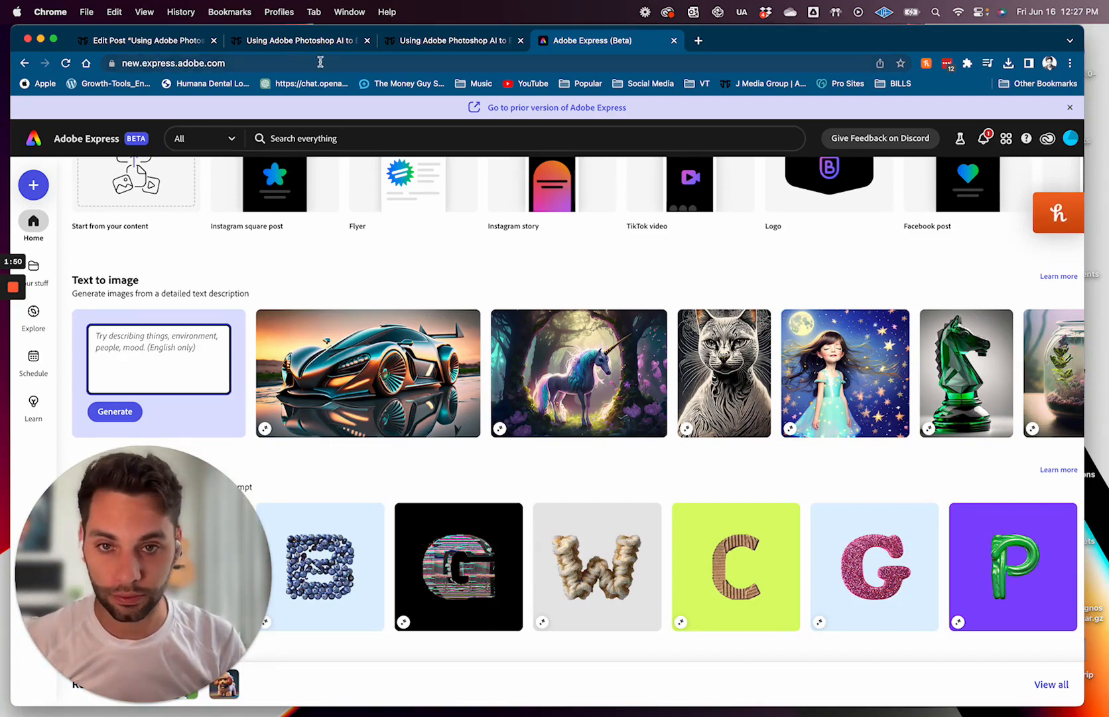
pyautogui.click(247, 63)
pyautogui.moveTo(247, 62); pyautogui.dragTo(106, 64)
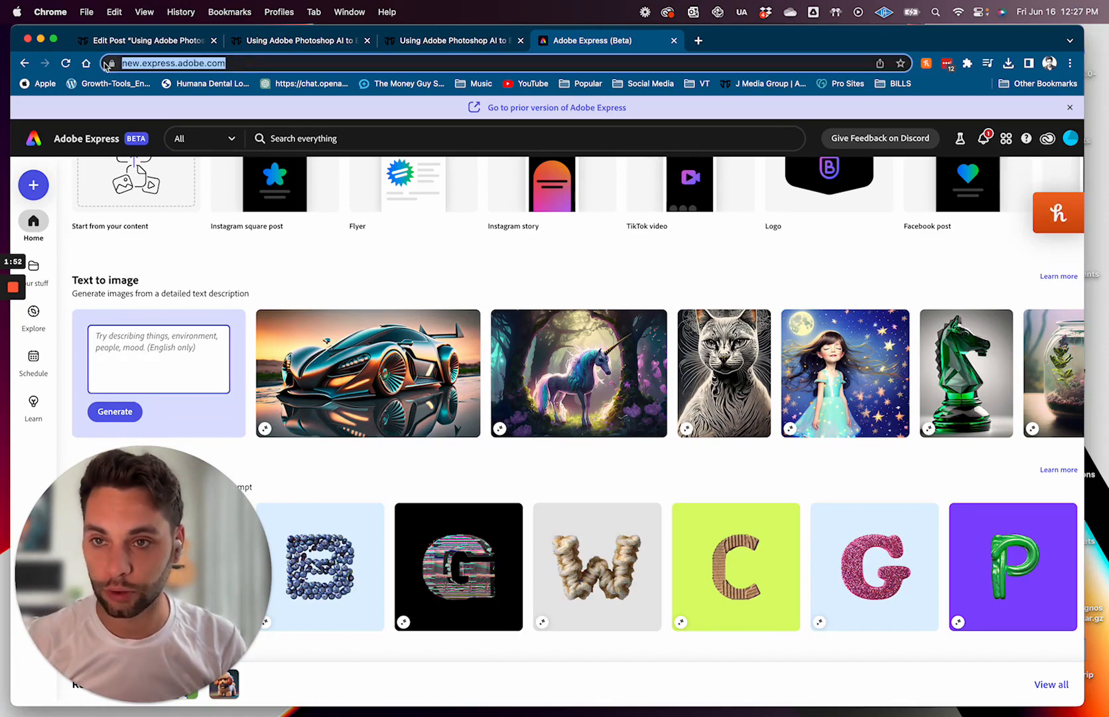
pyautogui.click(138, 342)
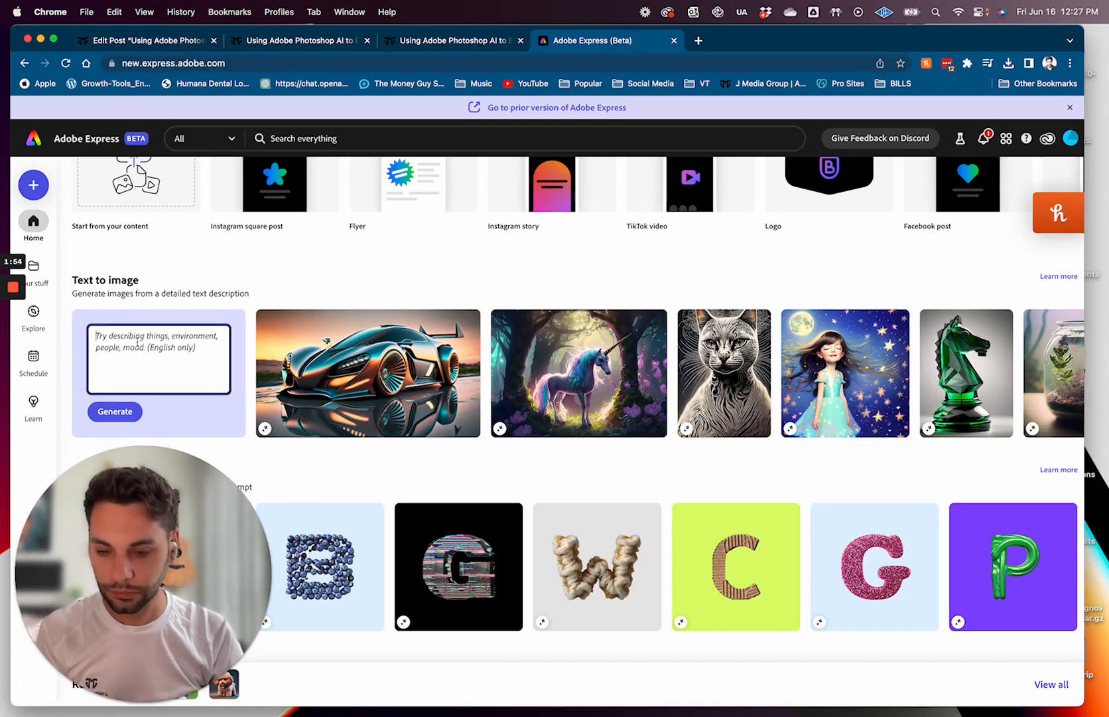
pyautogui.write('a')
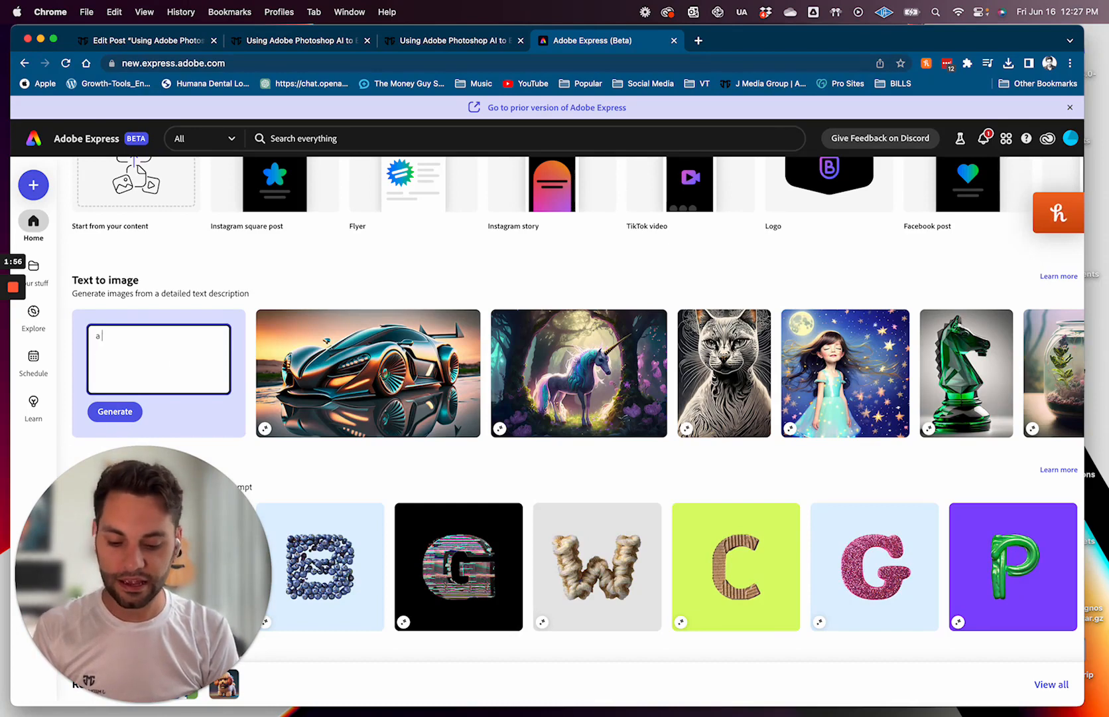
pyautogui.write(' fluffy ')
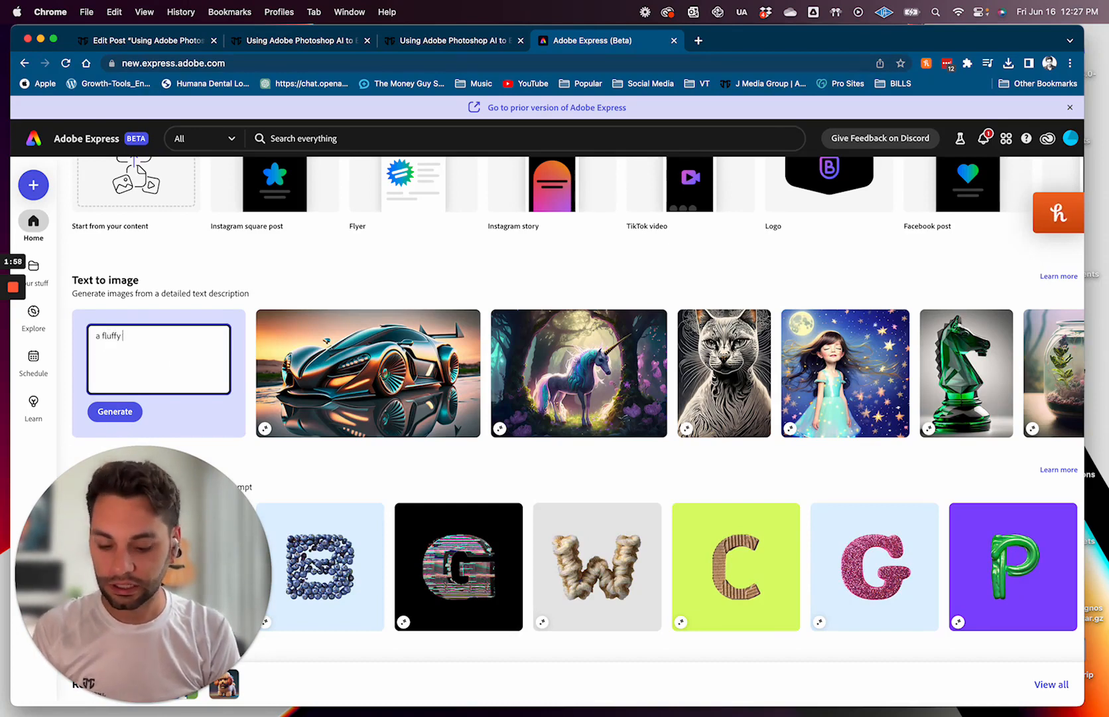
pyautogui.write('cavapoo pupp')
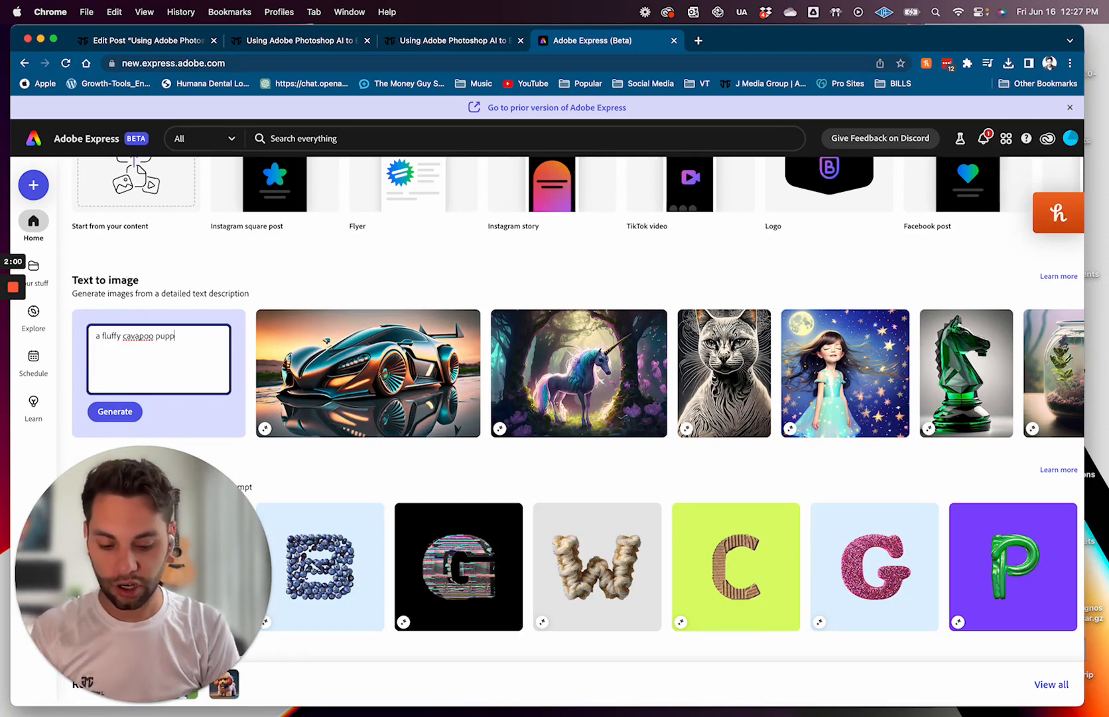
pyautogui.write('y in the style o')
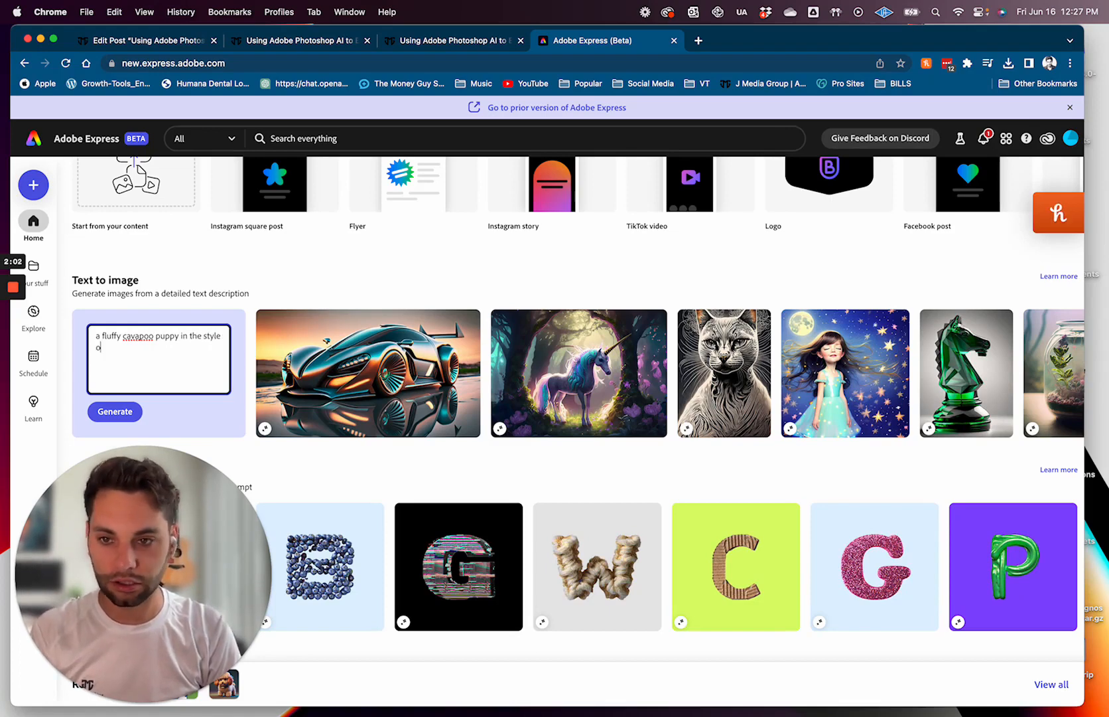
pyautogui.write('f pixar')
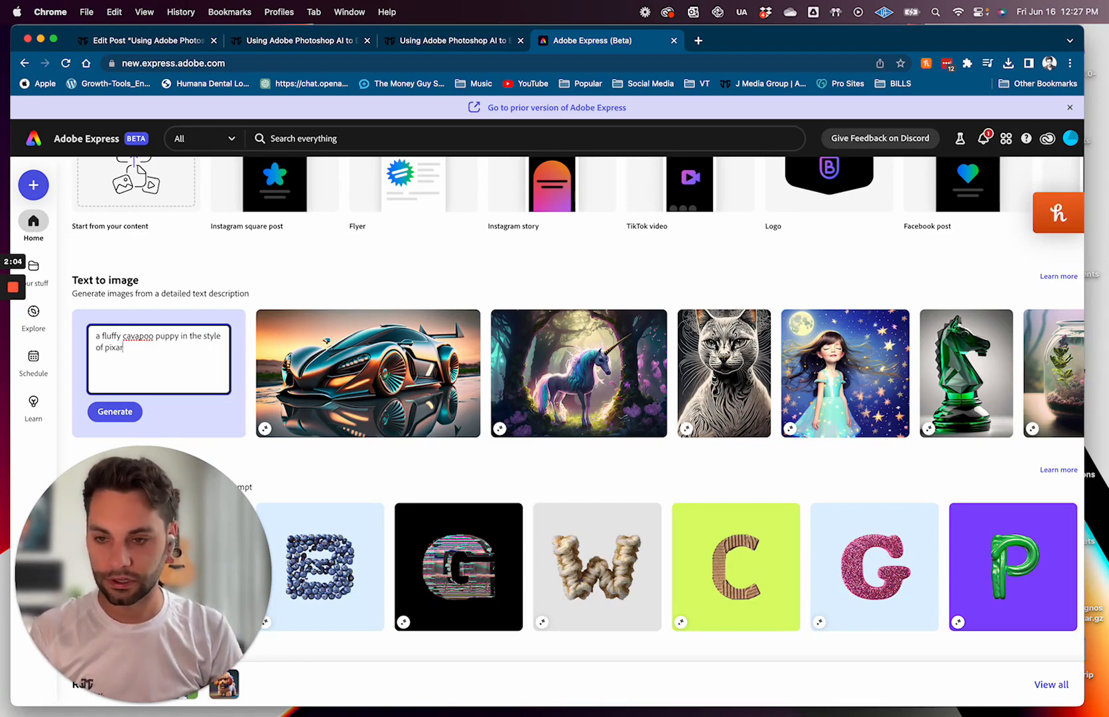
pyautogui.click(113, 412)
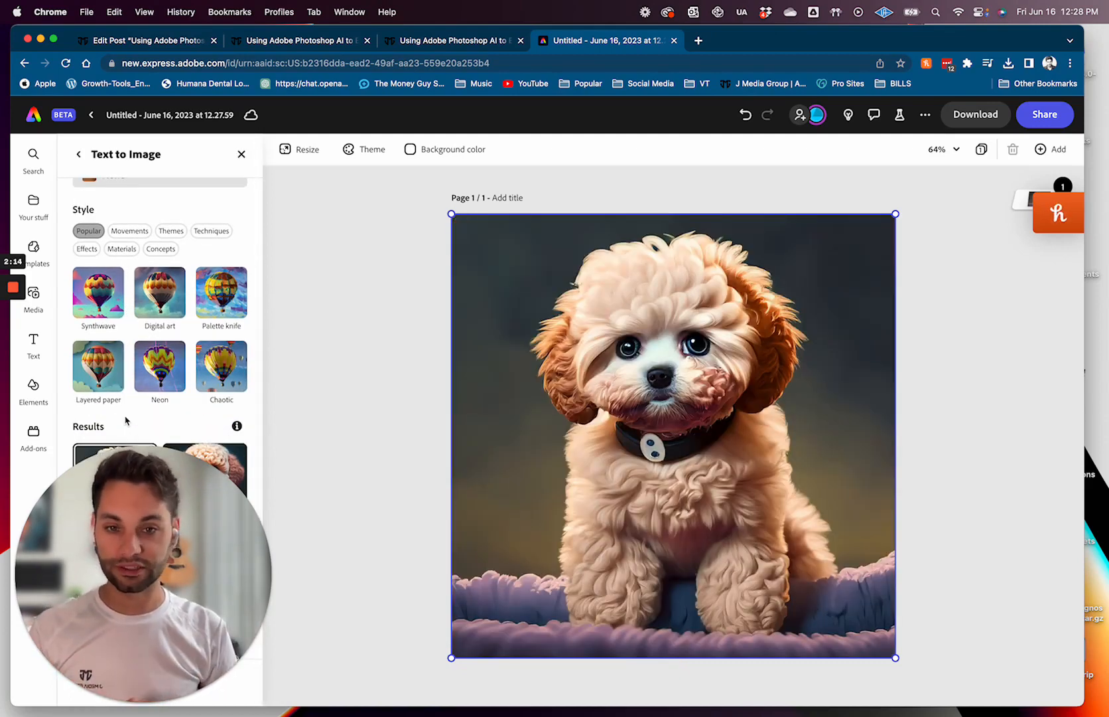
# Preview the second, fourth and third generated puppy results on the page to compare them.
pyautogui.moveTo(123, 568); pyautogui.dragTo(122, 562)
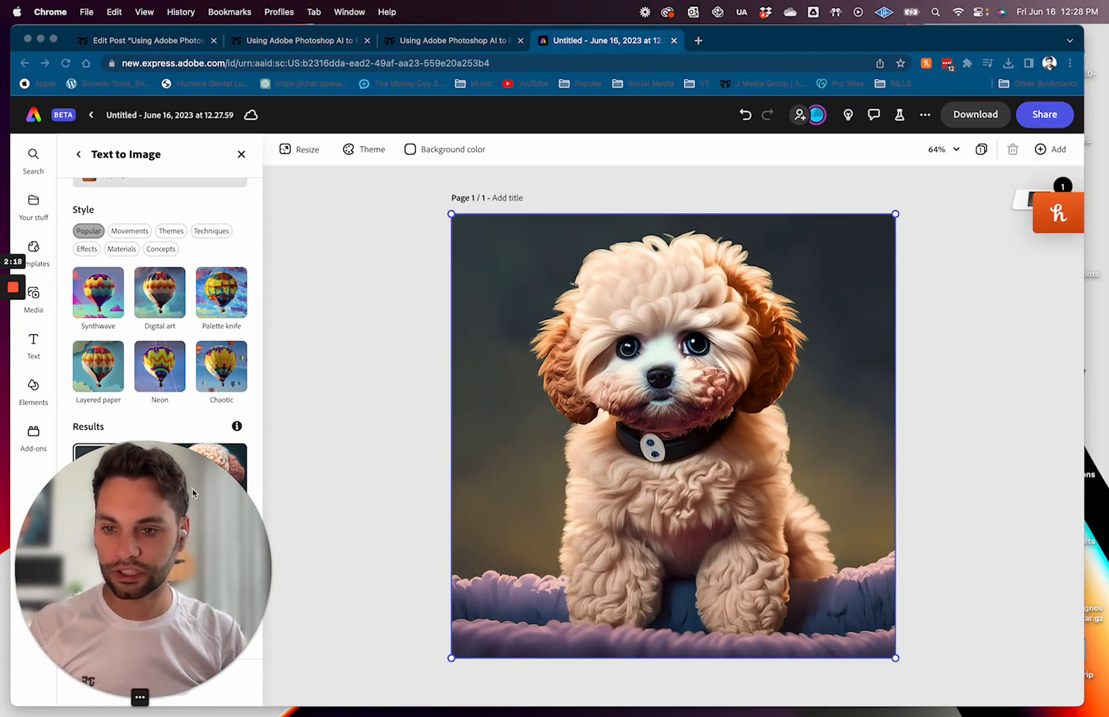
pyautogui.moveTo(170, 492); pyautogui.dragTo(262, 491)
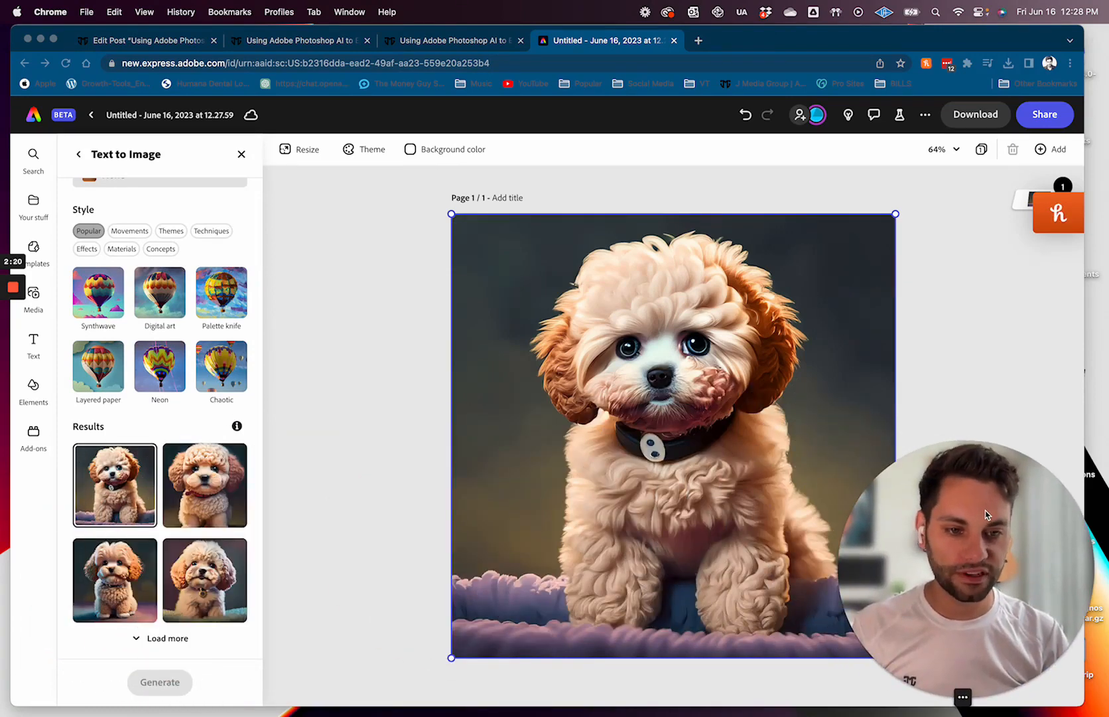
pyautogui.click(174, 483)
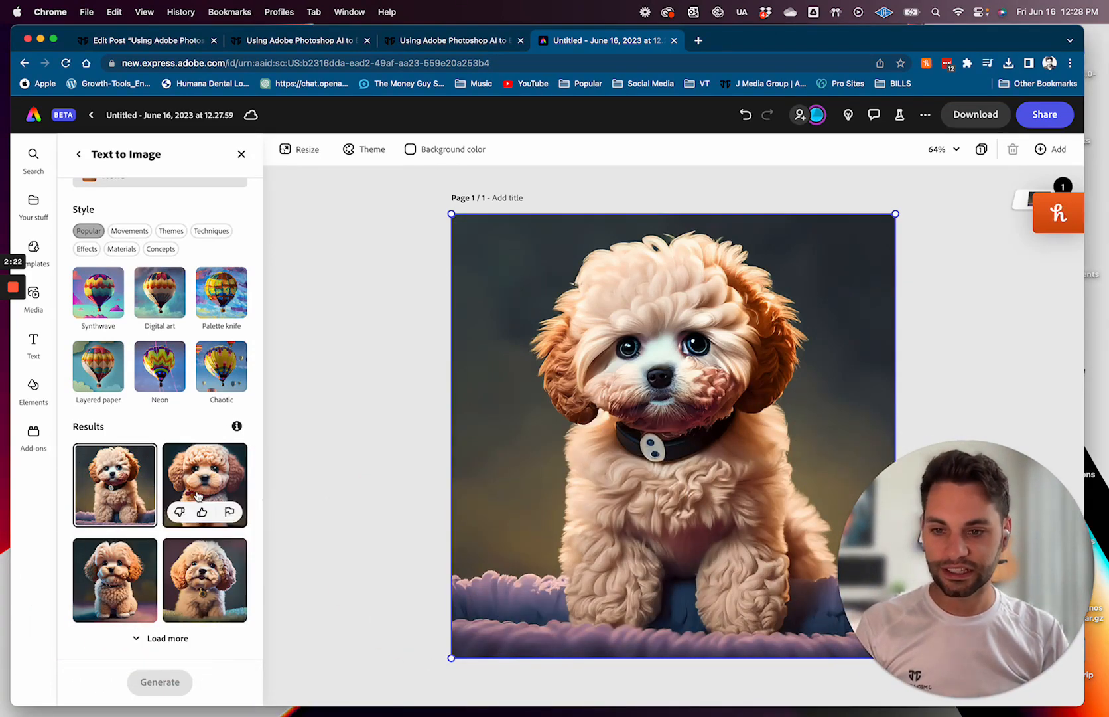
pyautogui.click(205, 494)
pyautogui.click(198, 568)
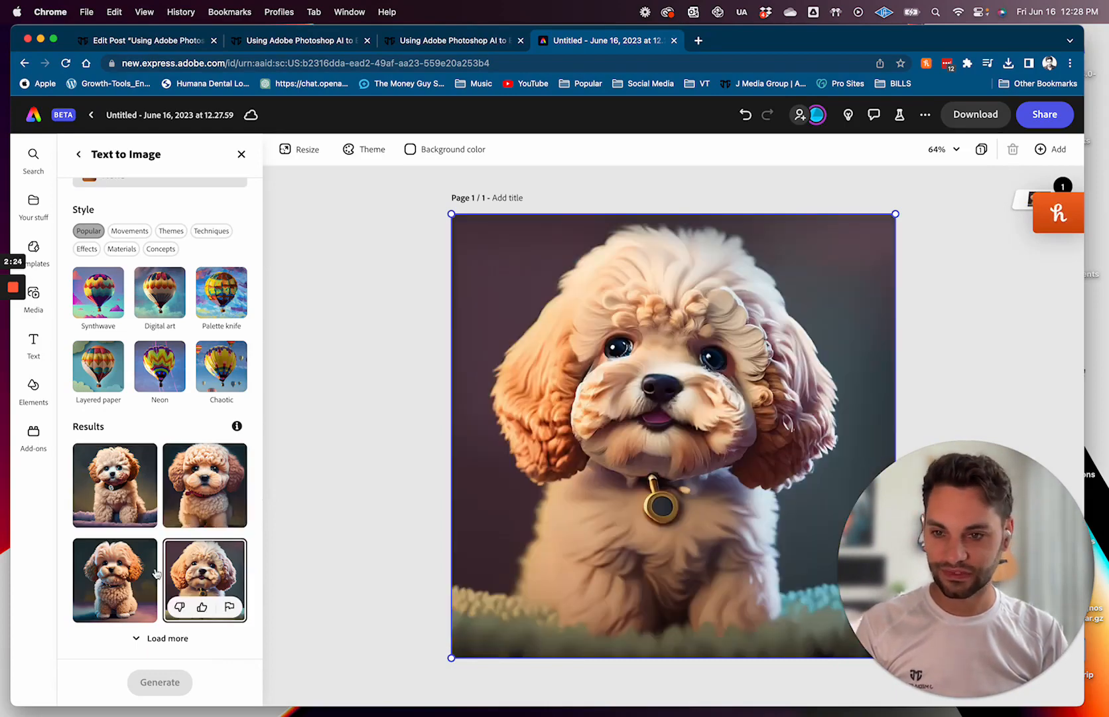
pyautogui.click(119, 582)
# Set the content type to Graphic to regenerate the puppy image.
pyautogui.scroll(5, 179, 451)
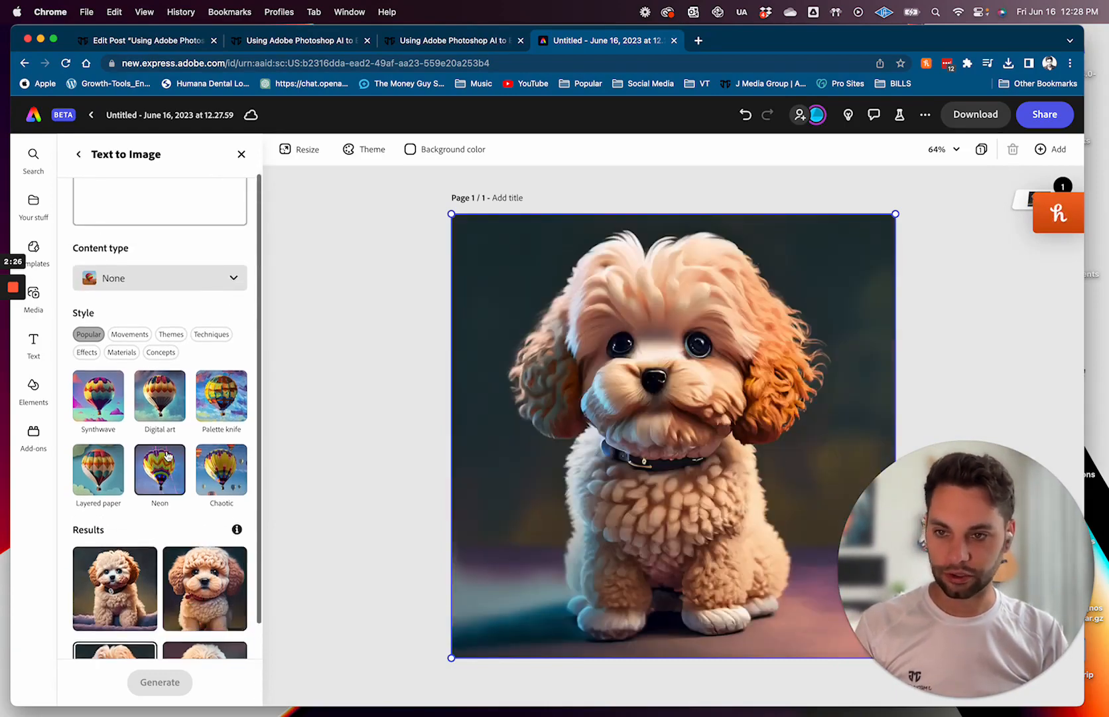
pyautogui.click(152, 329)
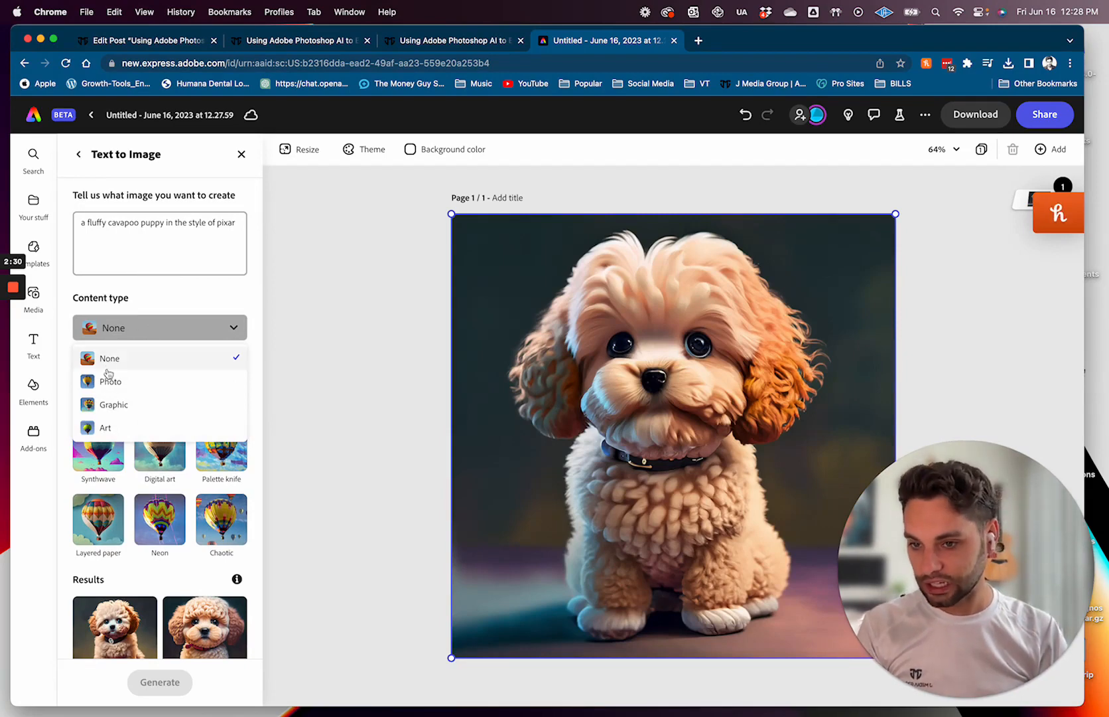
pyautogui.click(107, 404)
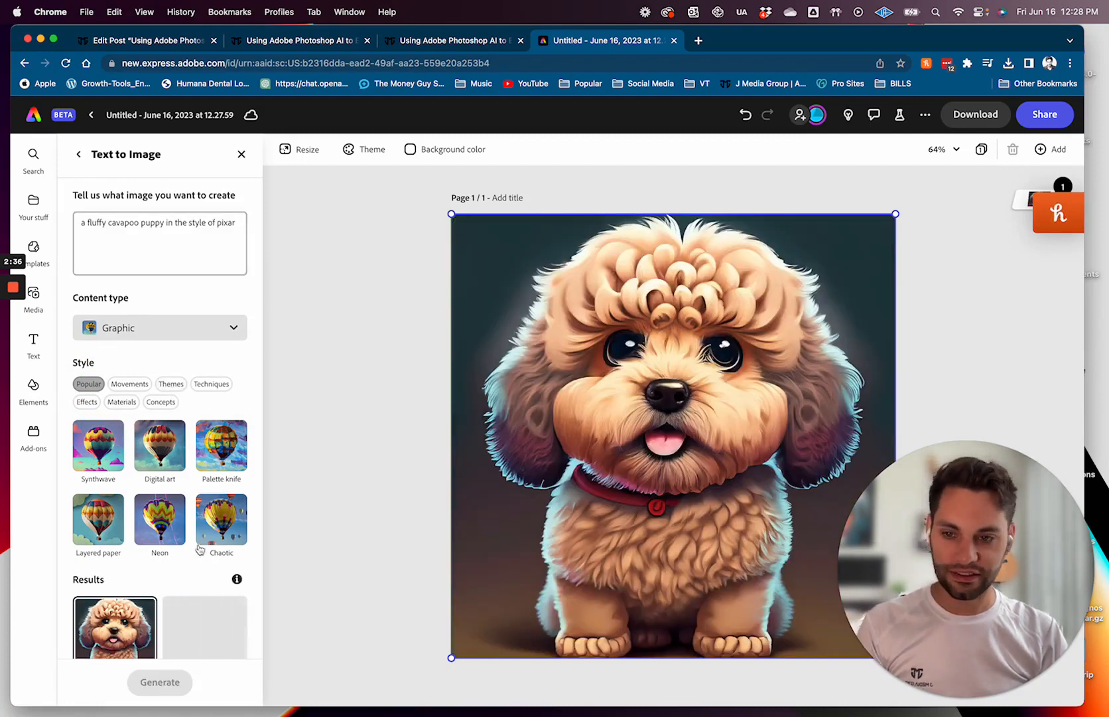
# Try the third and fourth graphic puppy results on the page, keep the fourth, and load more variations.
pyautogui.scroll(-3, 133, 584)
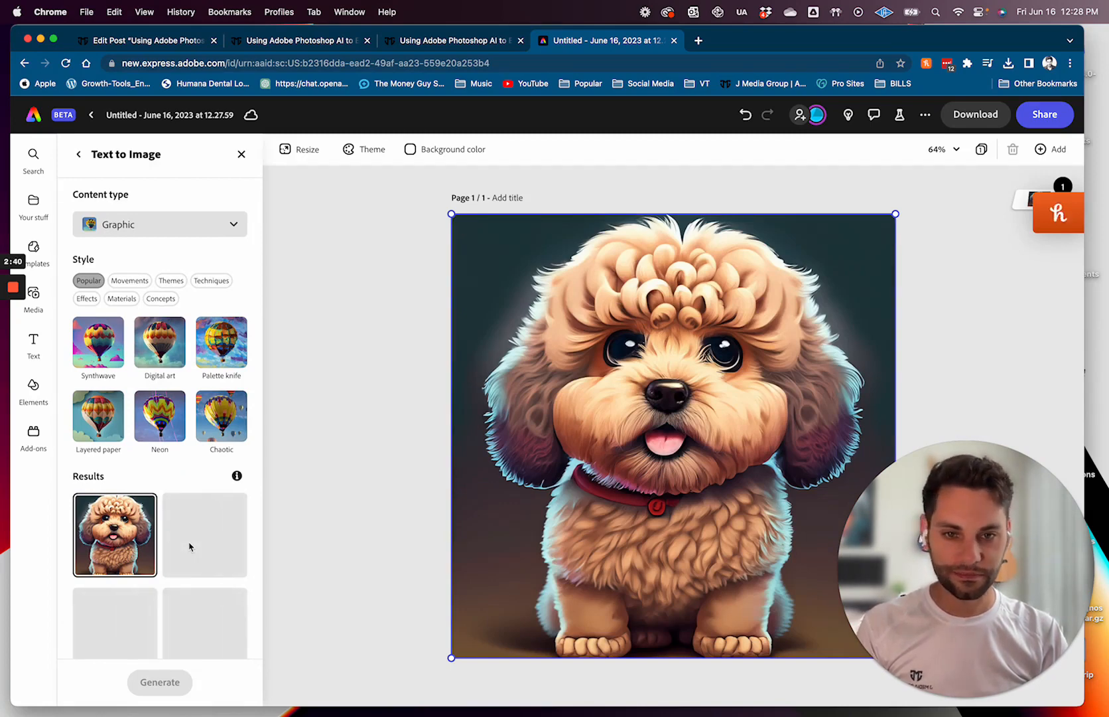
pyautogui.scroll(-2, 189, 546)
pyautogui.click(123, 583)
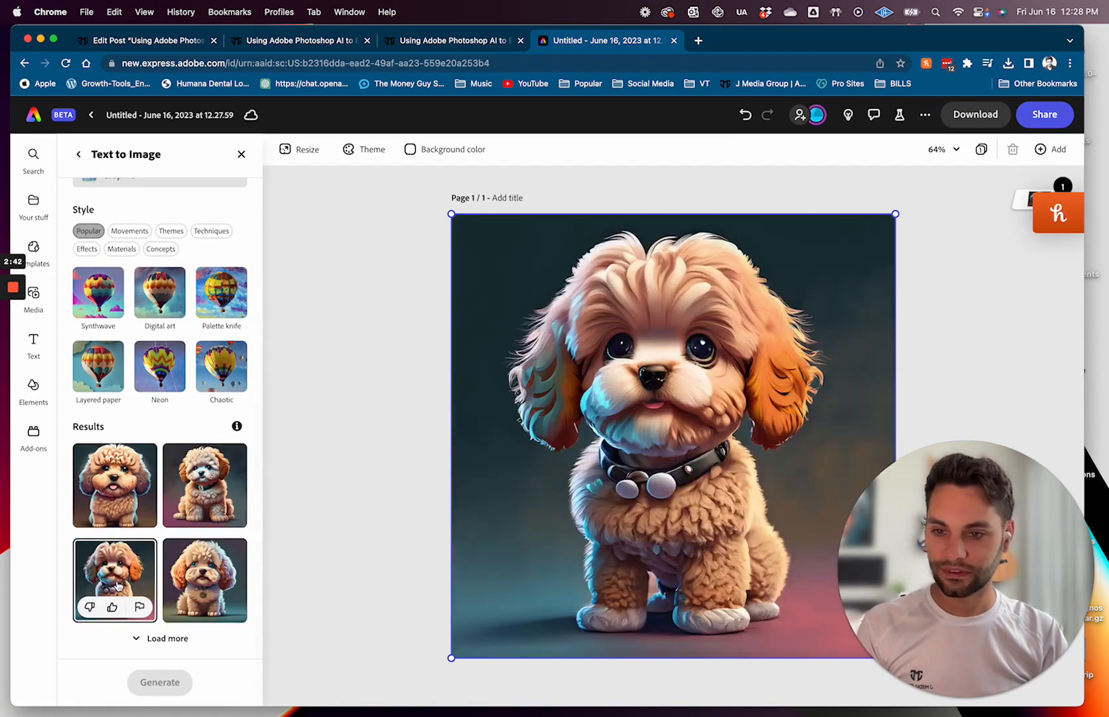
pyautogui.click(166, 581)
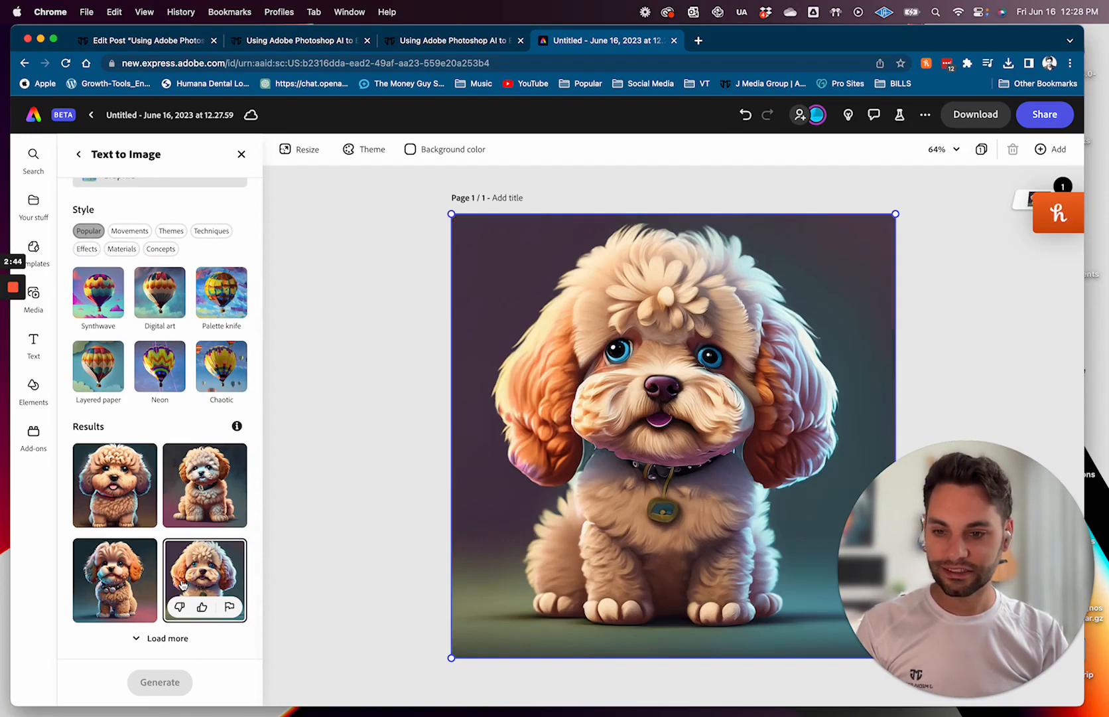
pyautogui.click(146, 649)
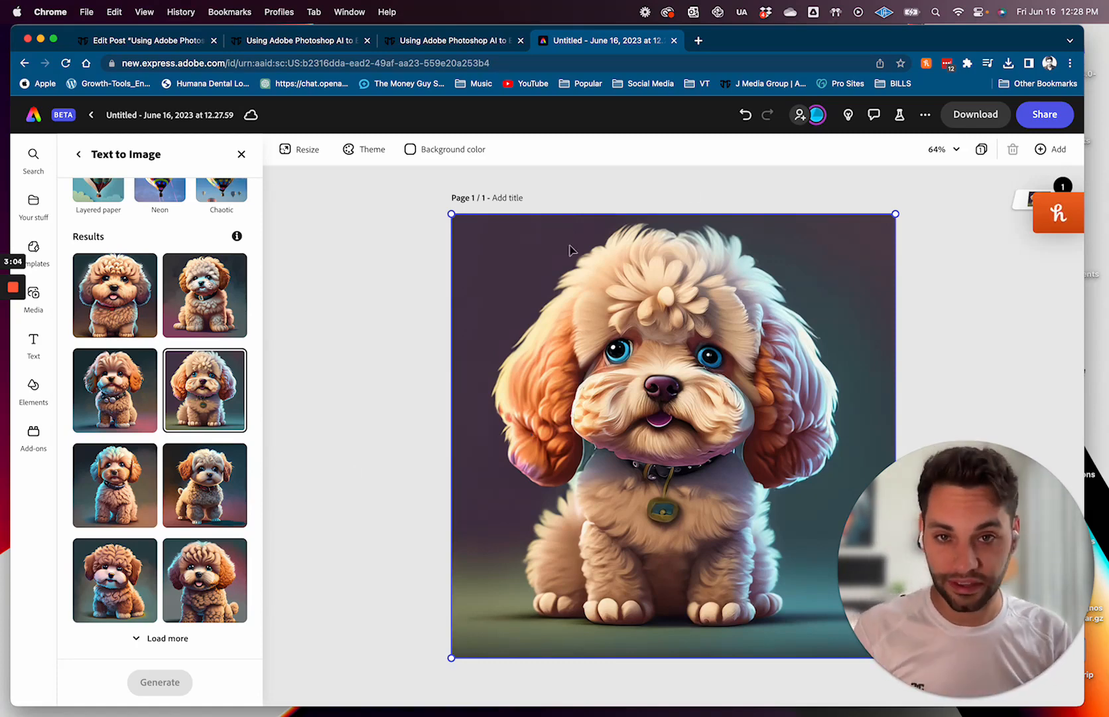
# Generate new images from the prompt "a group of people celebrating new years in new york city with fireworks in the background".
pyautogui.moveTo(195, 290)
pyautogui.scroll(10, 194, 290)
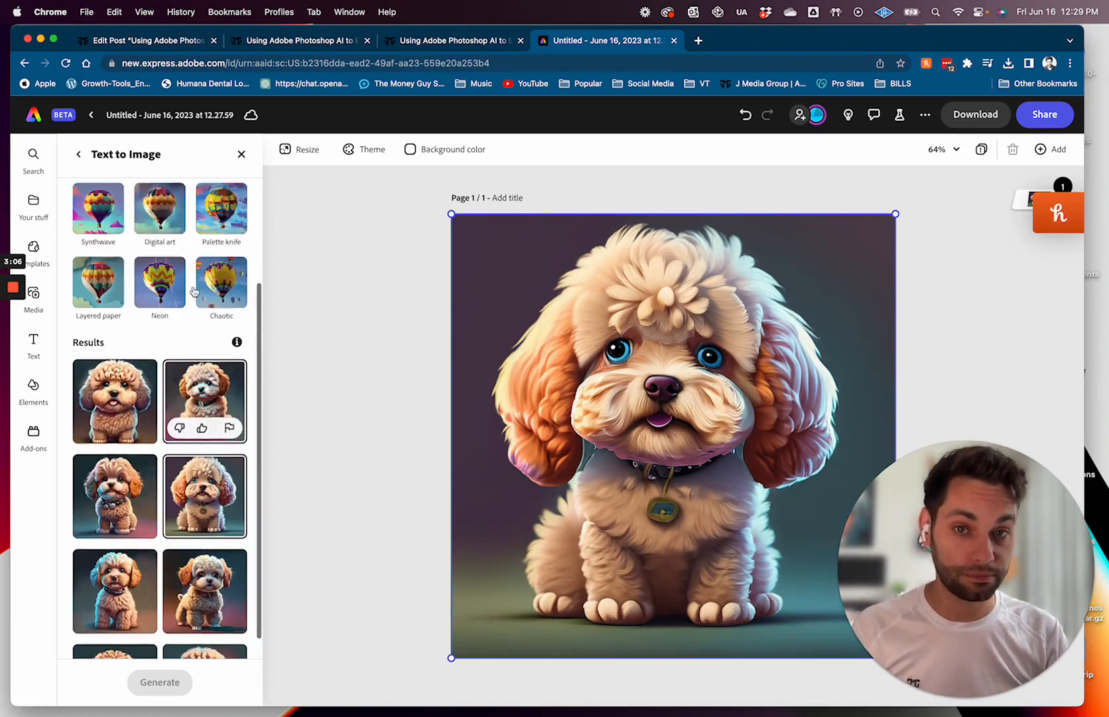
pyautogui.click(176, 252)
pyautogui.press('super+a')
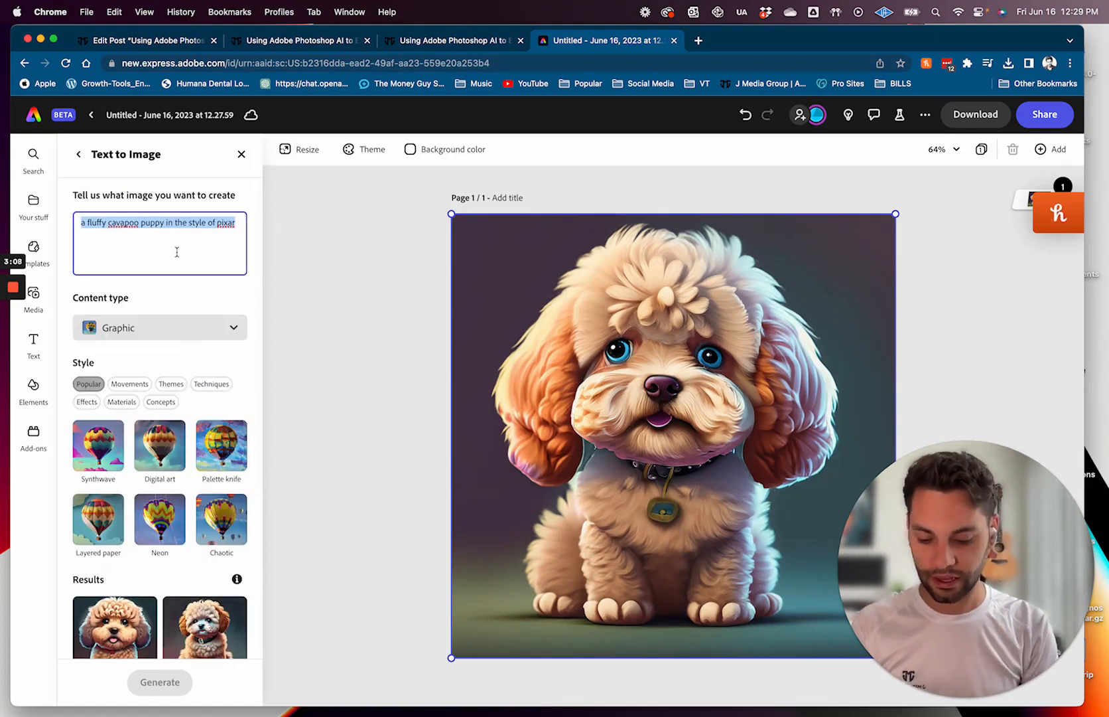
pyautogui.write('a group of ')
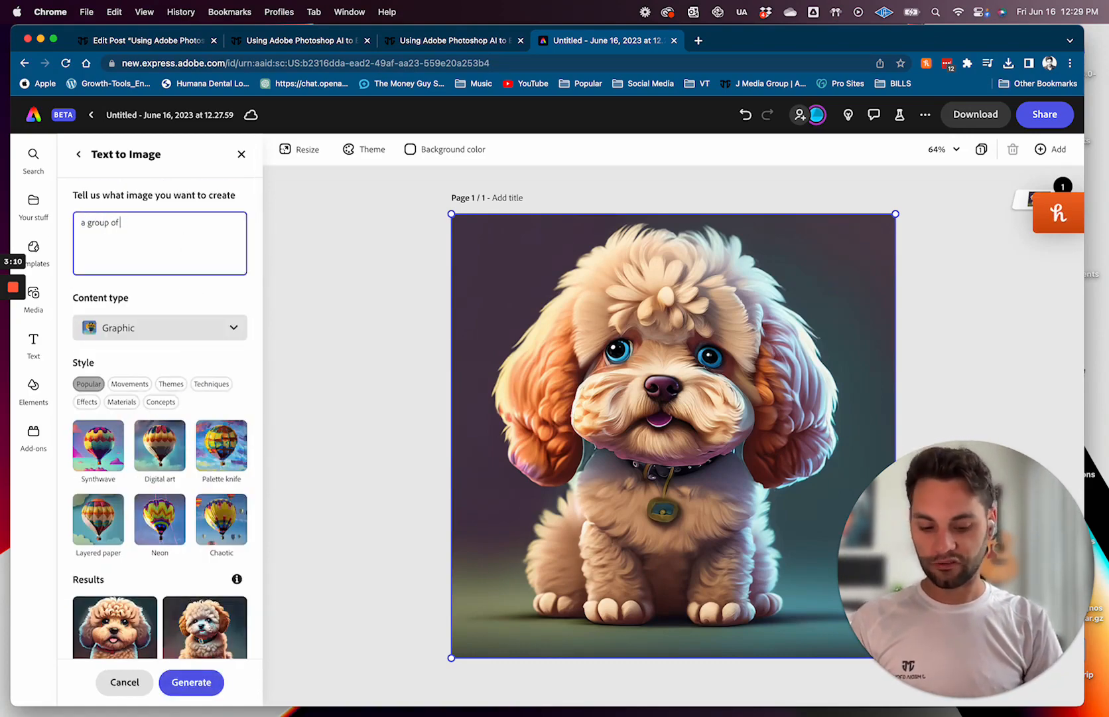
pyautogui.write('people celebrating')
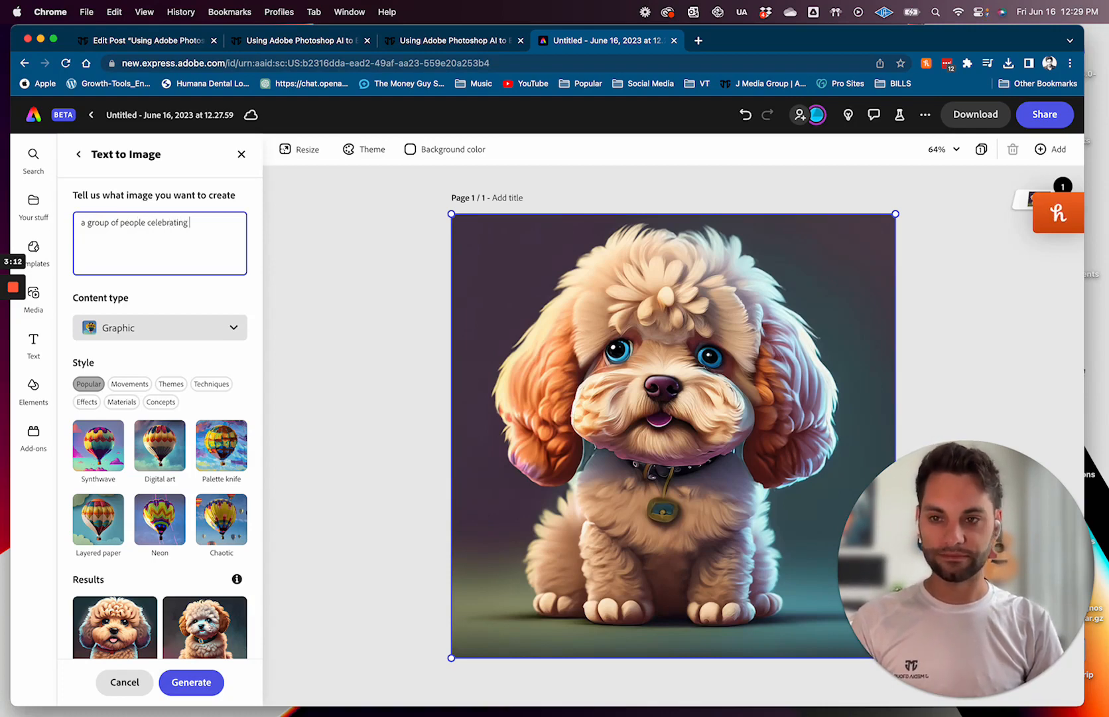
pyautogui.write(' new yea')
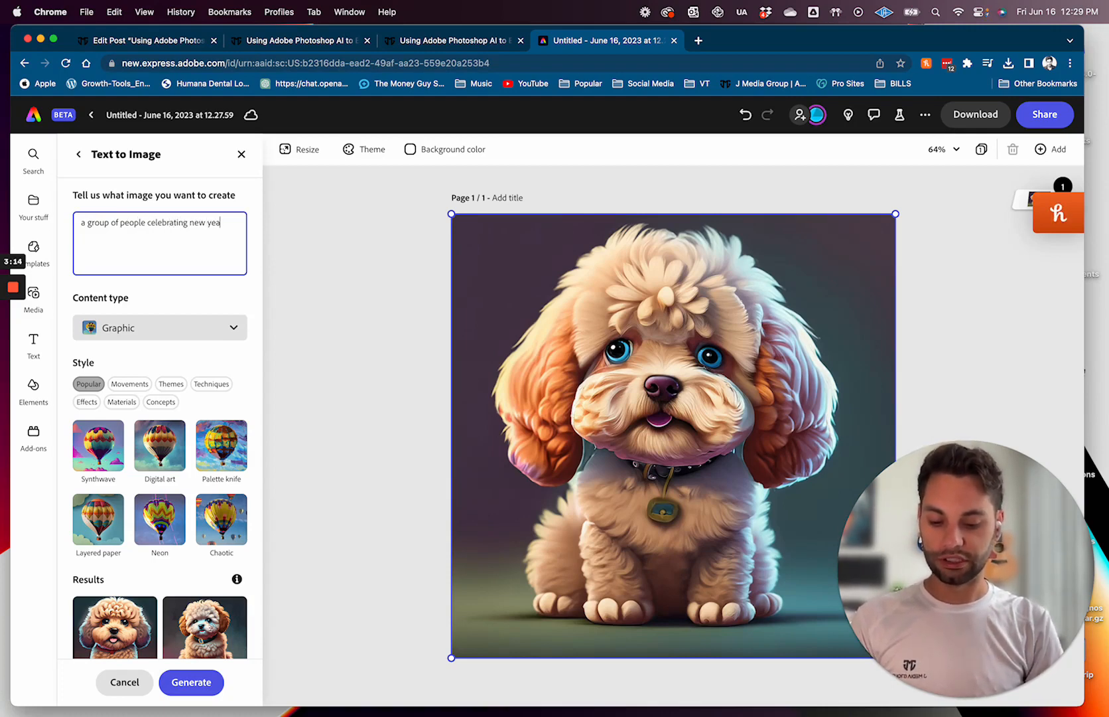
pyautogui.write('rs i')
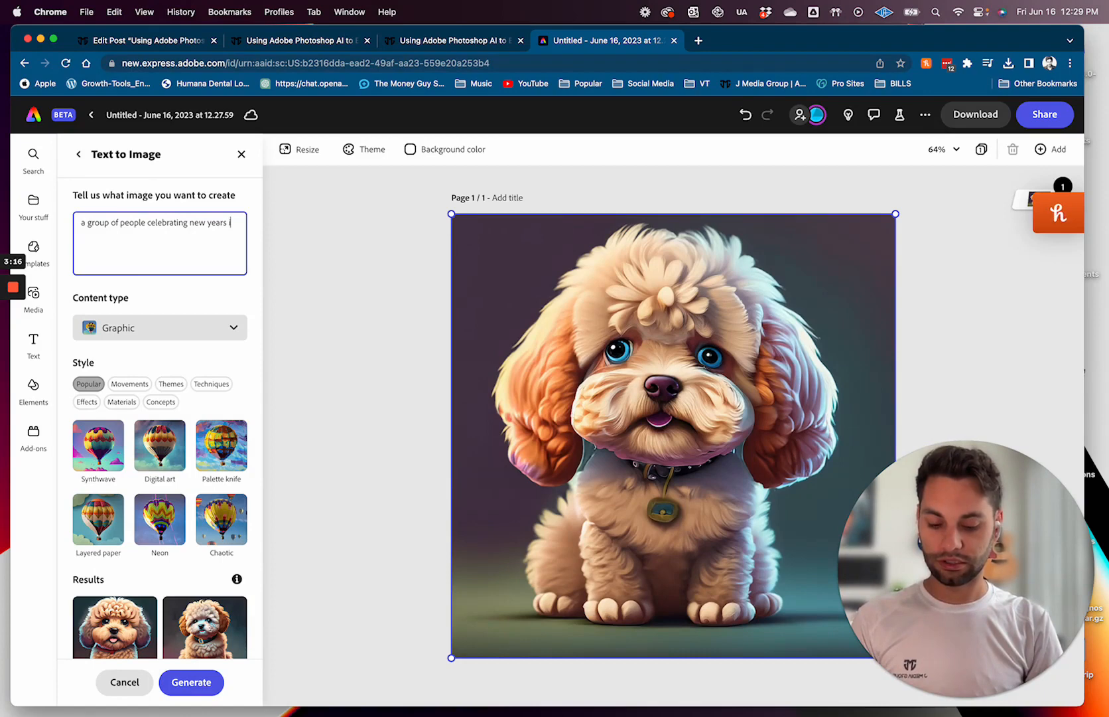
pyautogui.write('n new york cit')
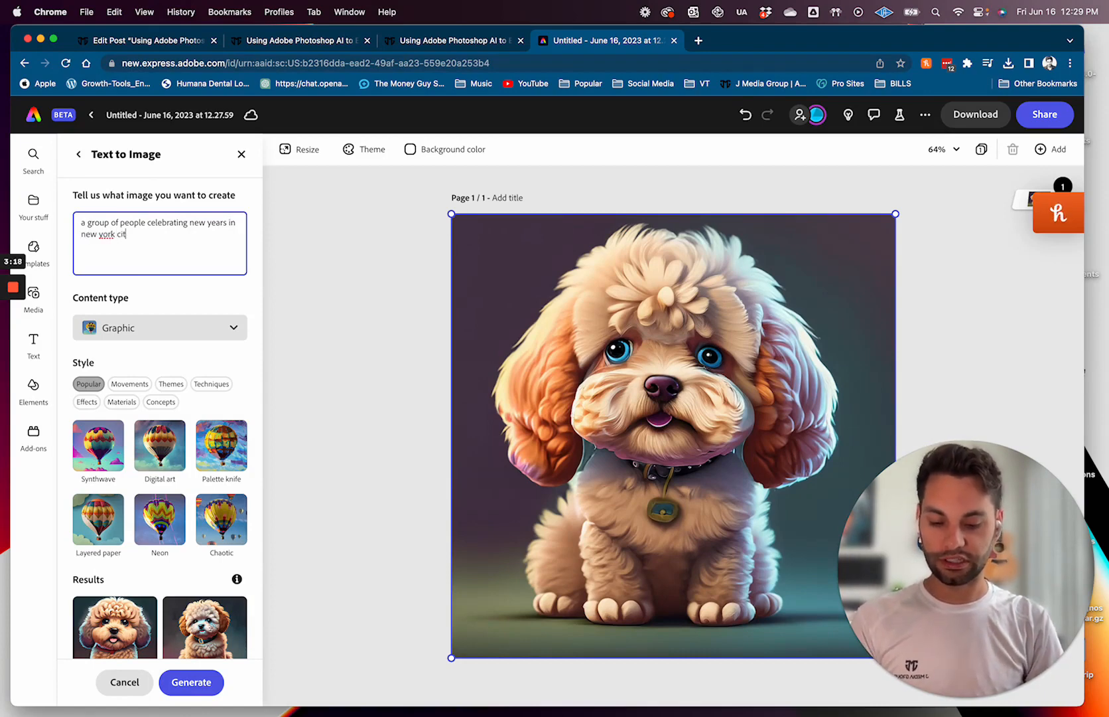
pyautogui.write('y with firewor')
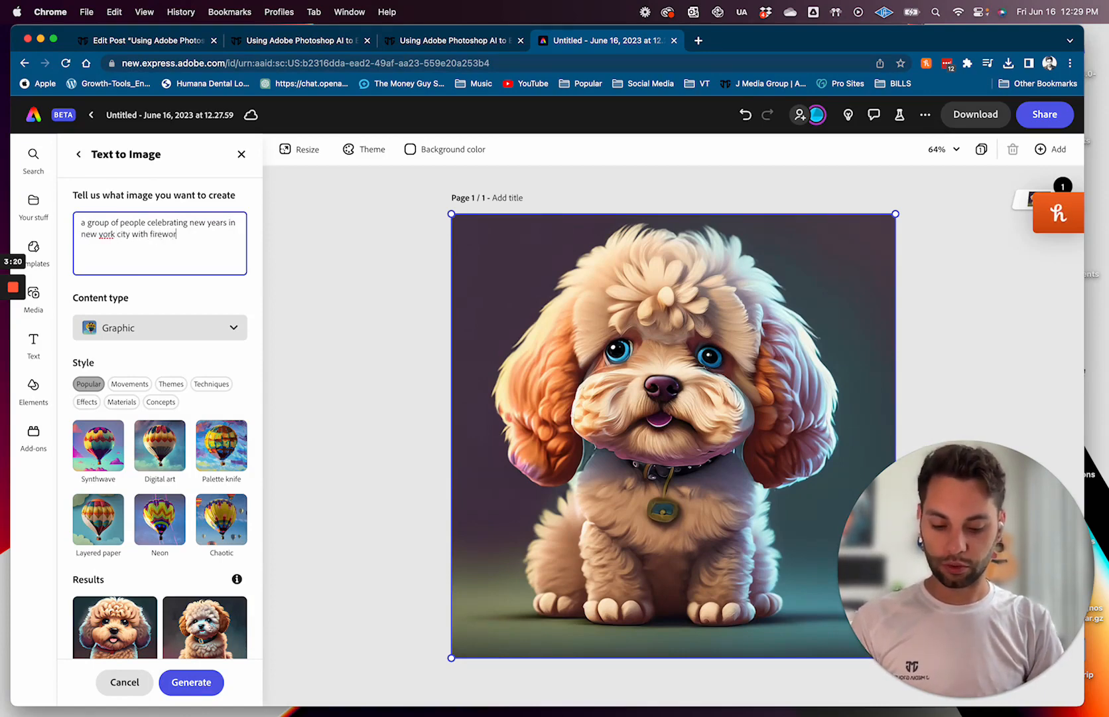
pyautogui.write('ks in the background')
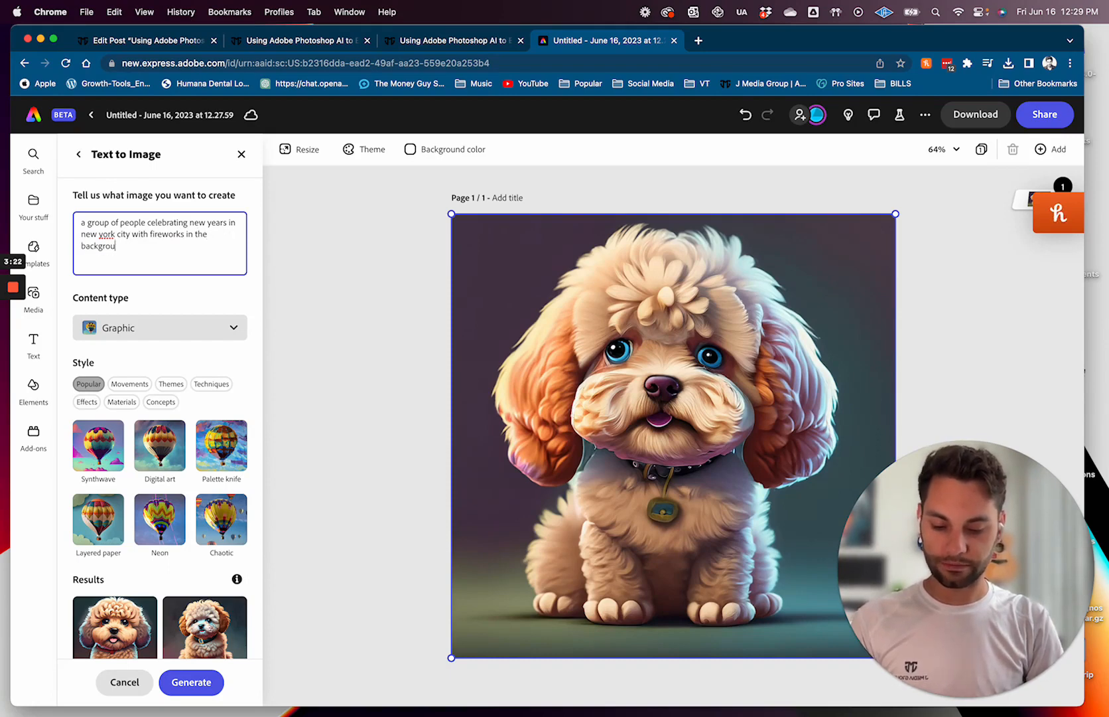
pyautogui.press('Return')
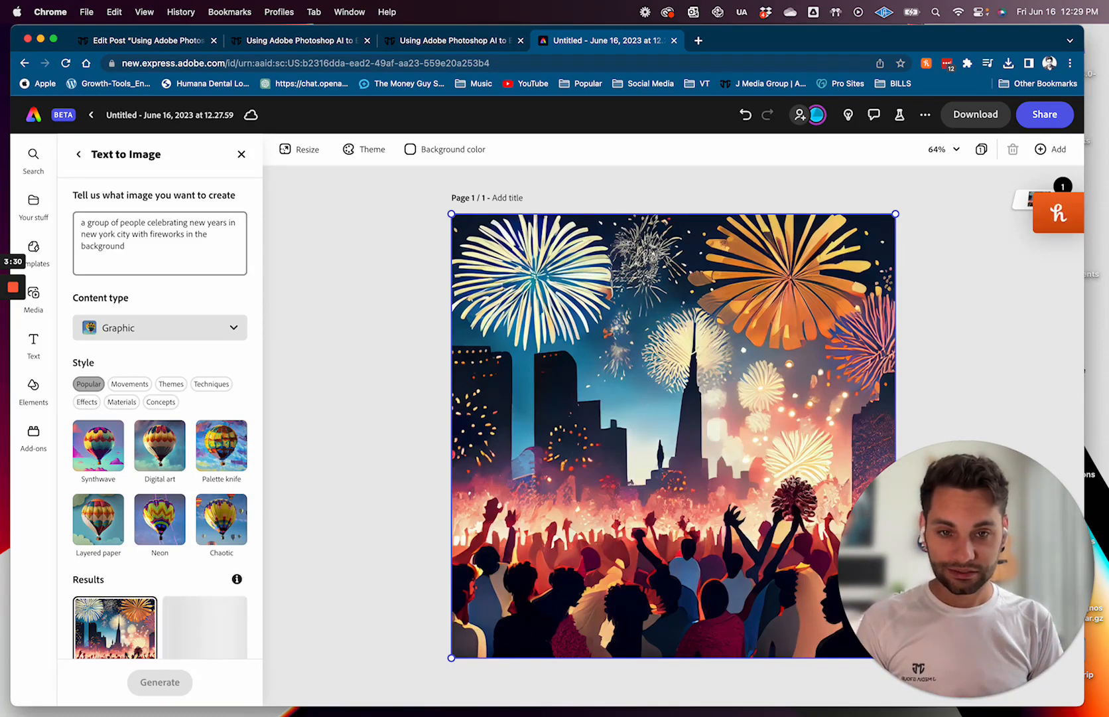
# Set the content type to Photo to regenerate the New Year's fireworks image.
pyautogui.scroll(-4, 189, 589)
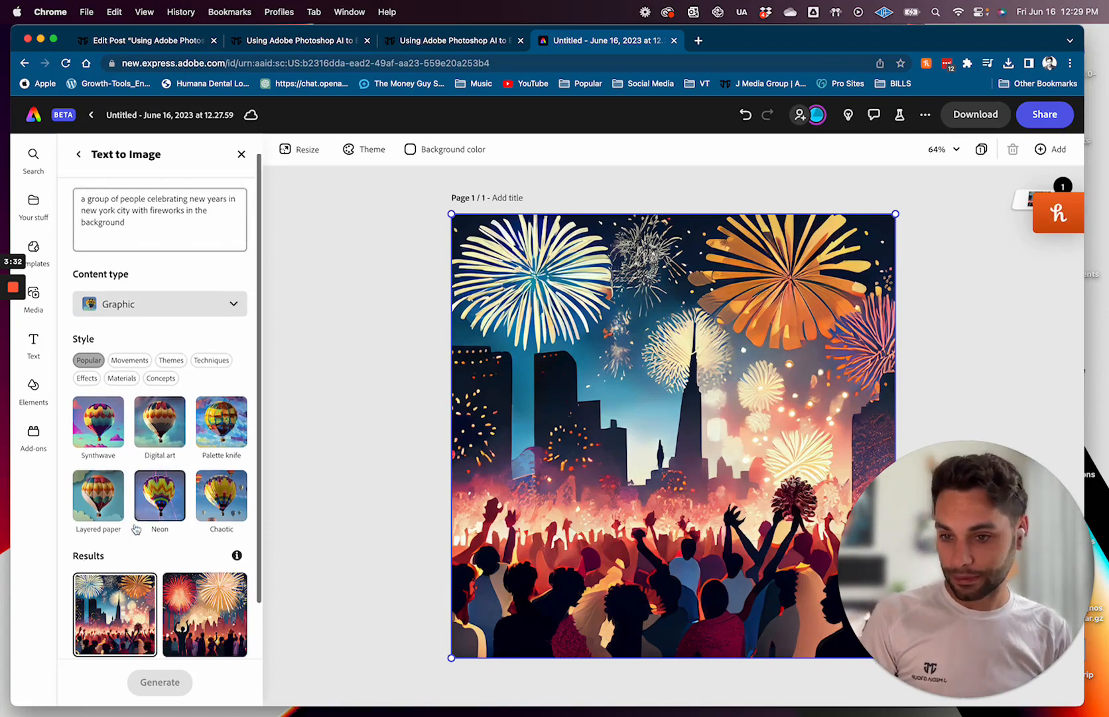
pyautogui.scroll(4, 116, 488)
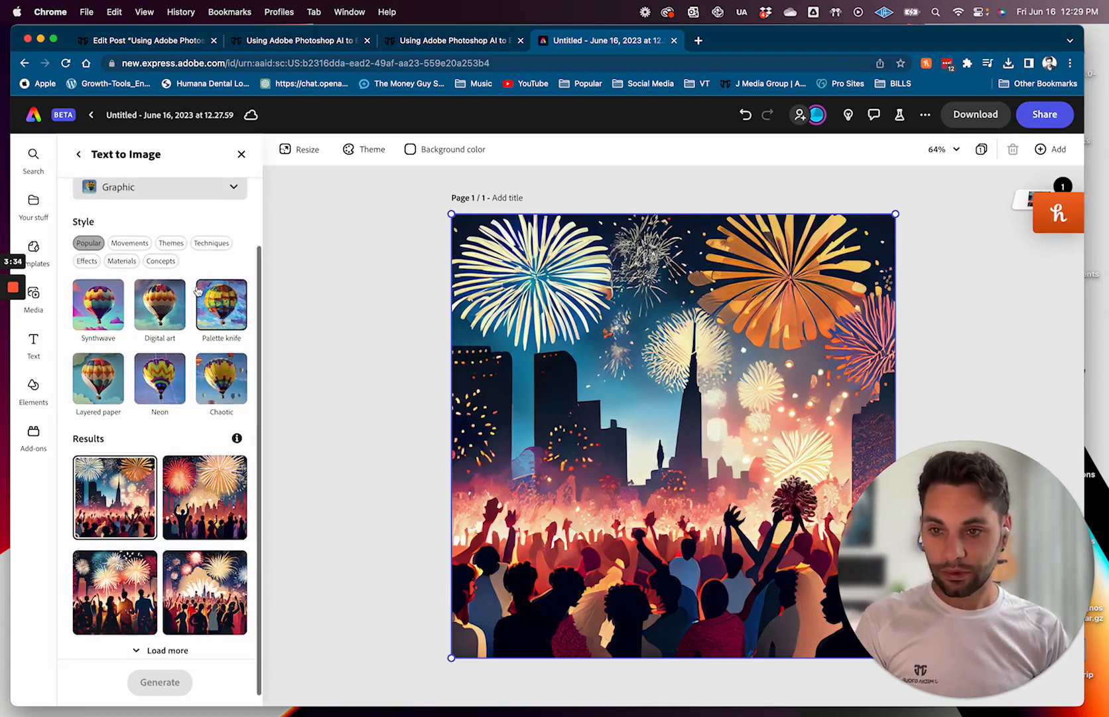
pyautogui.click(158, 306)
pyautogui.click(126, 360)
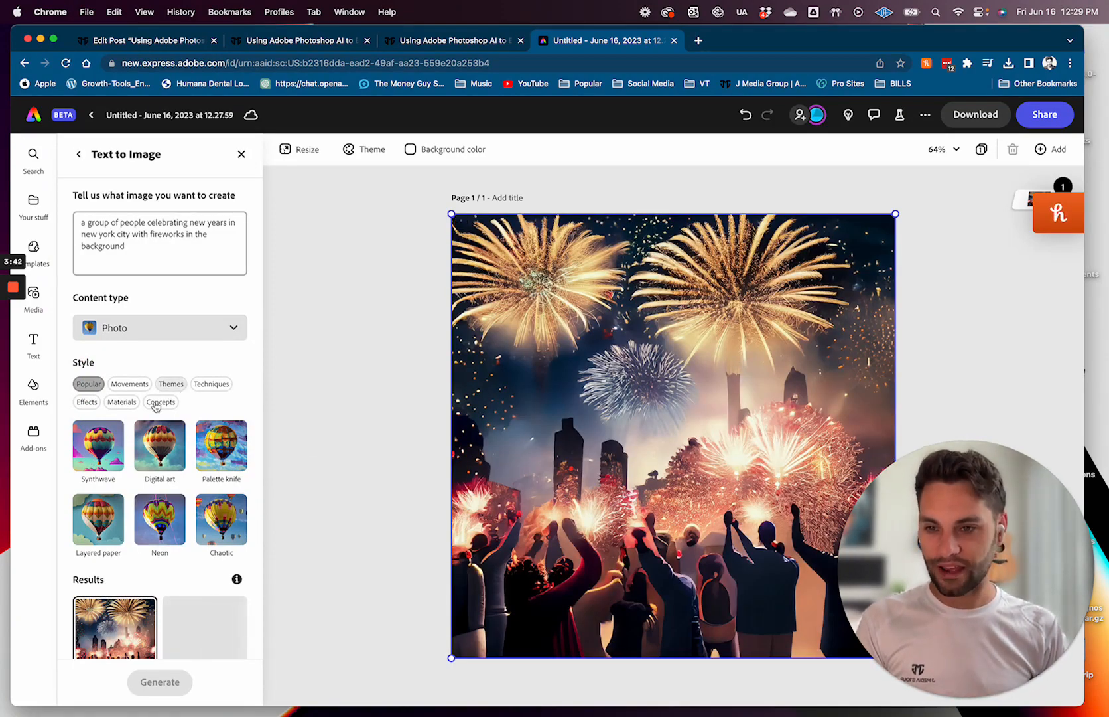
# Try the fourth, third and second New Year's photo results on the page and keep the second.
pyautogui.scroll(-3, 119, 431)
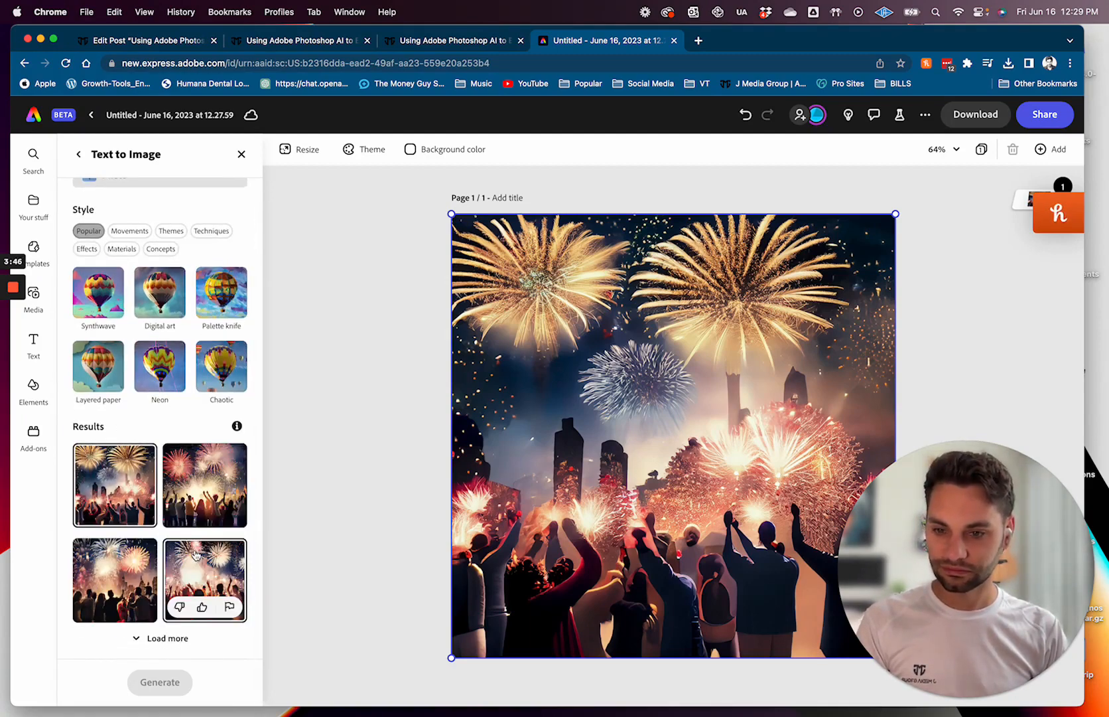
pyautogui.click(196, 555)
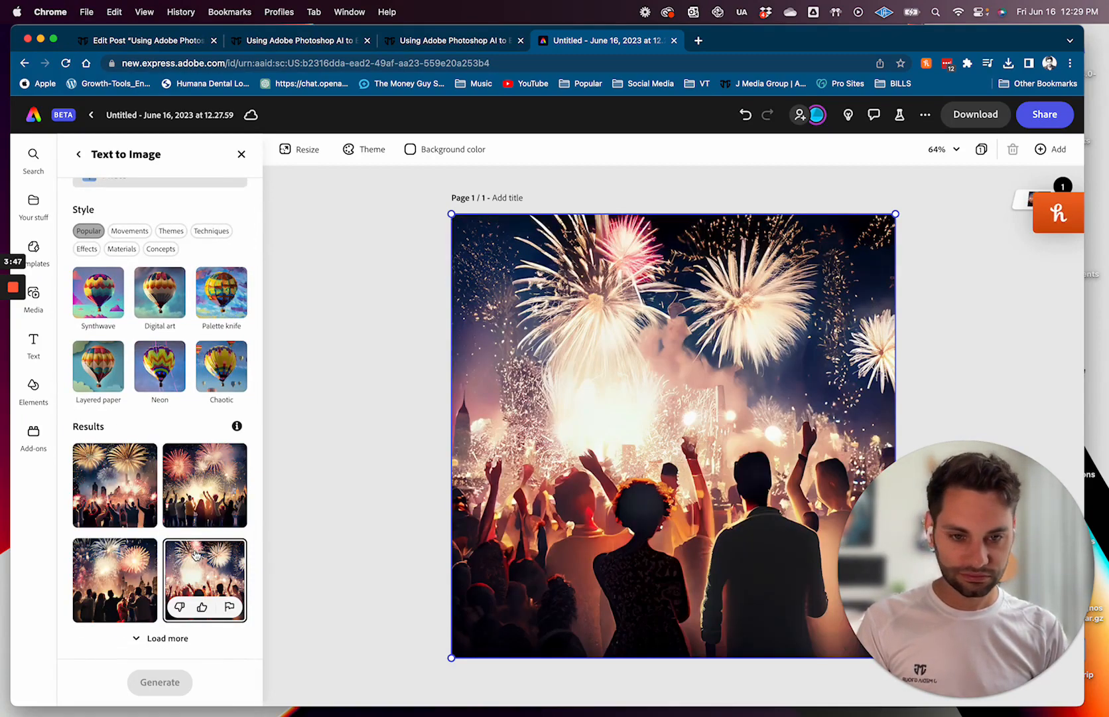
pyautogui.click(130, 580)
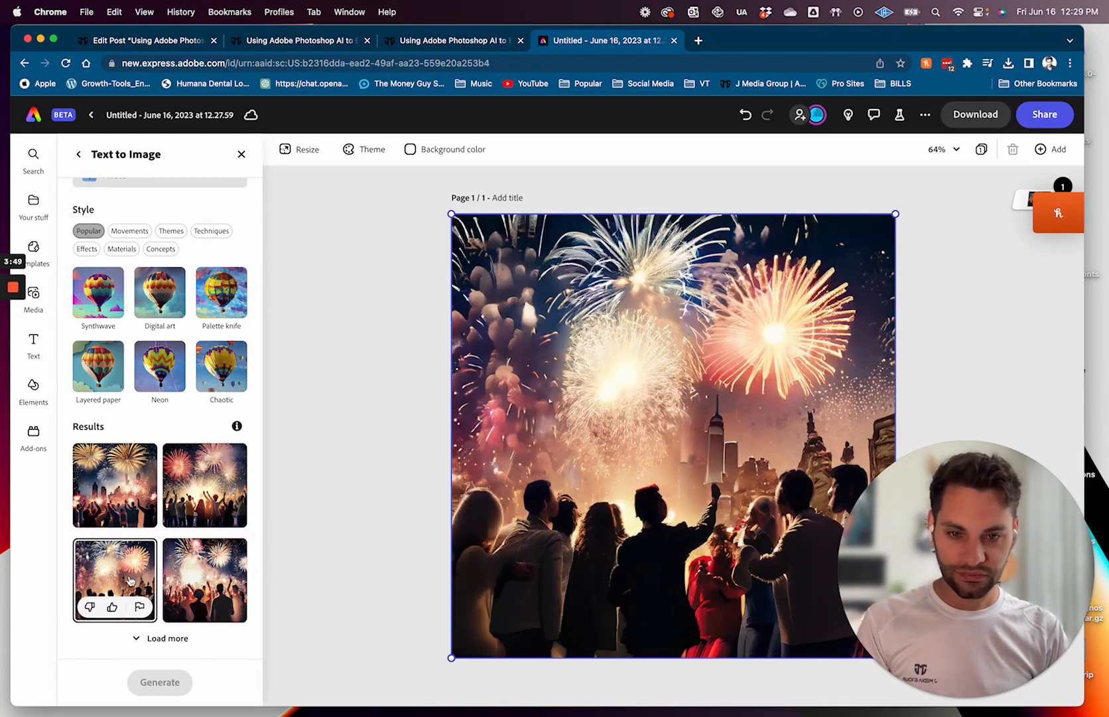
pyautogui.click(211, 490)
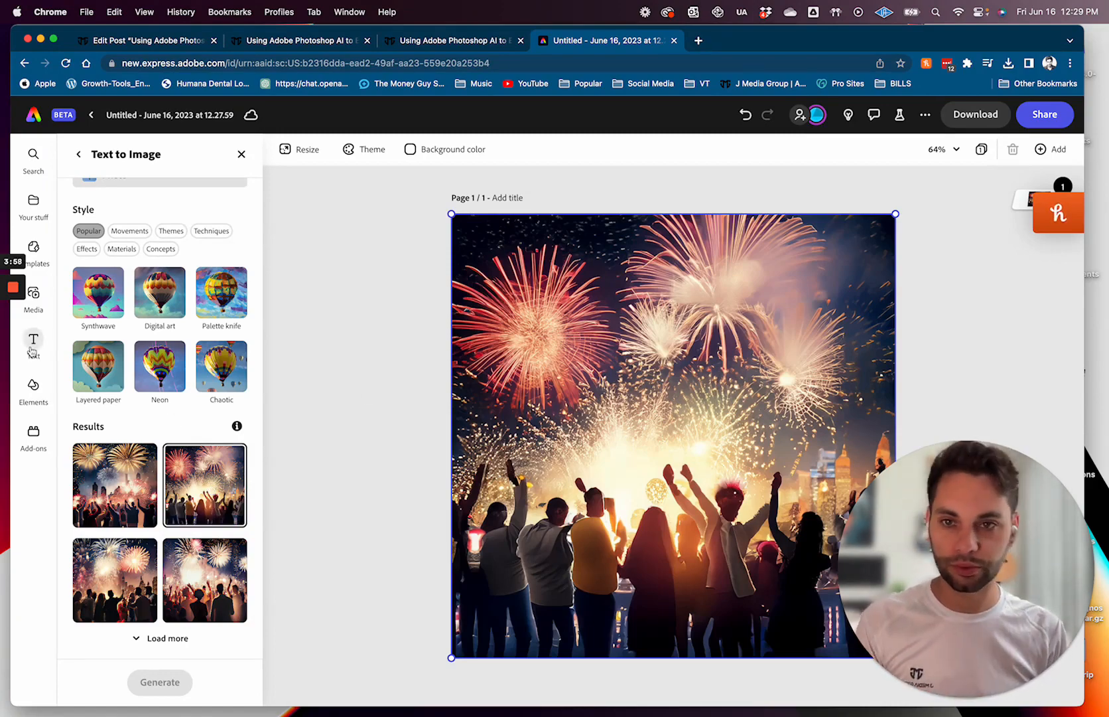
# Append ", realistic" to the New Year's prompt and regenerate the images.
pyautogui.scroll(5, 101, 341)
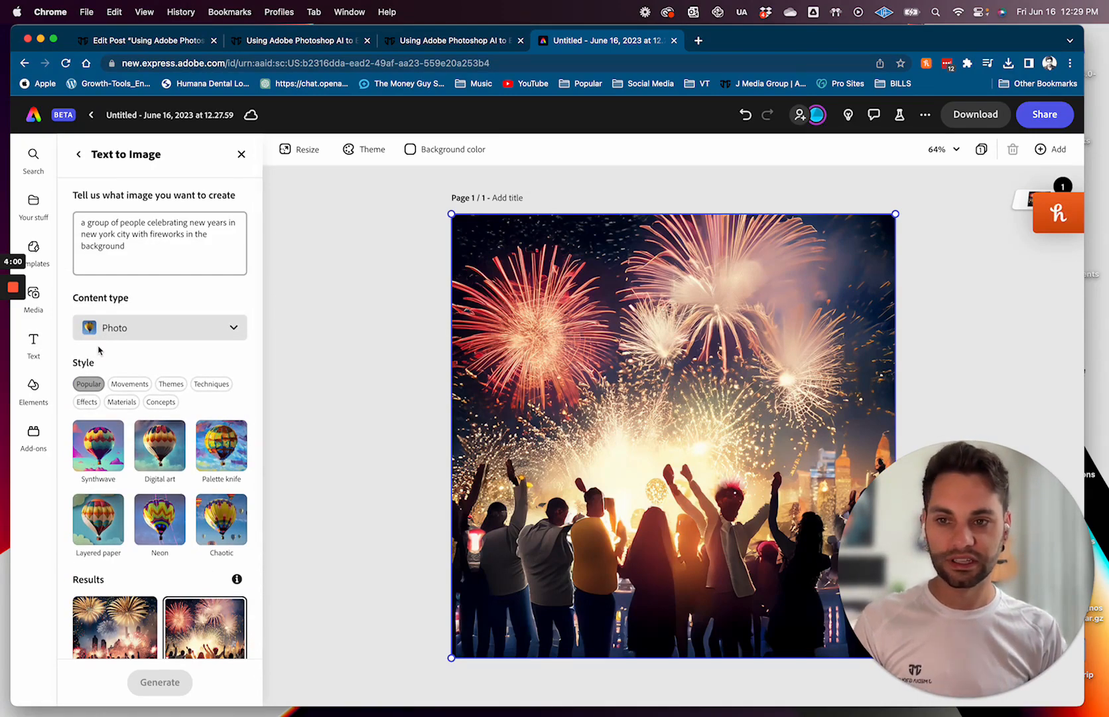
pyautogui.click(157, 258)
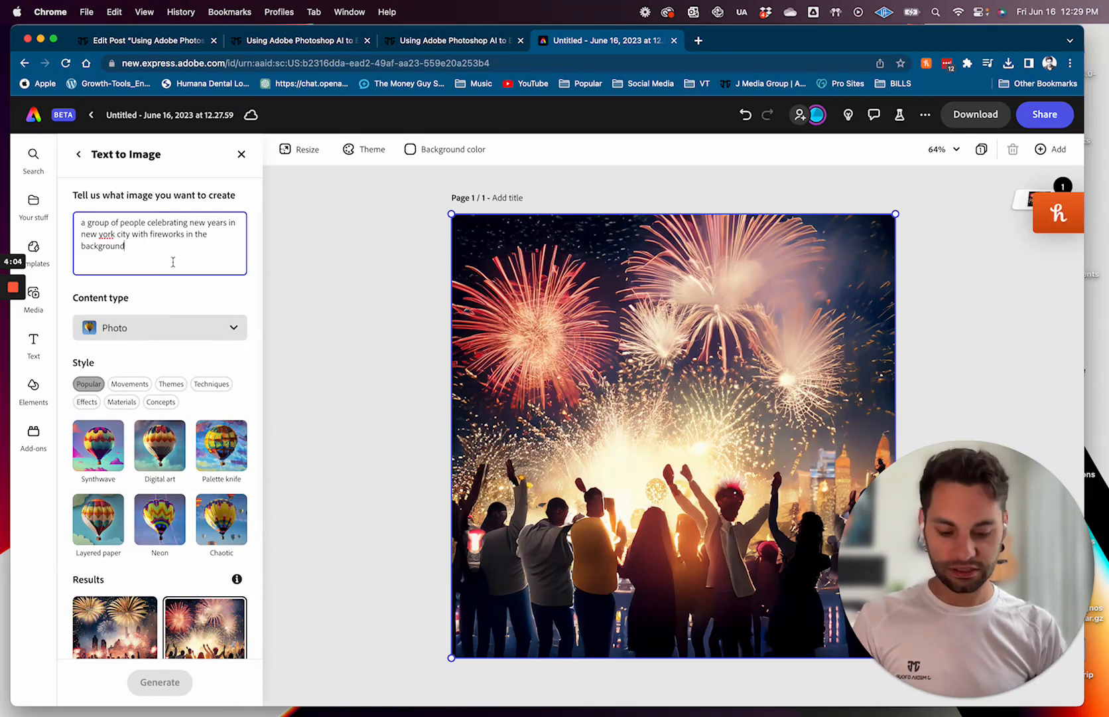
pyautogui.write(', realistic')
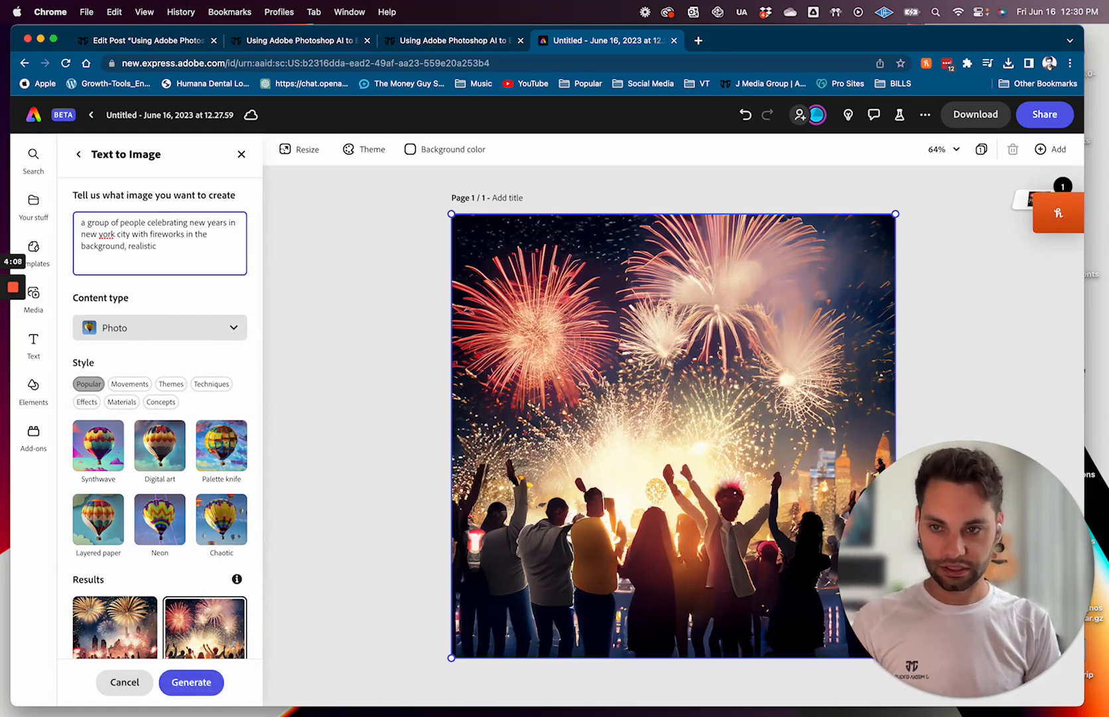
pyautogui.press('Return')
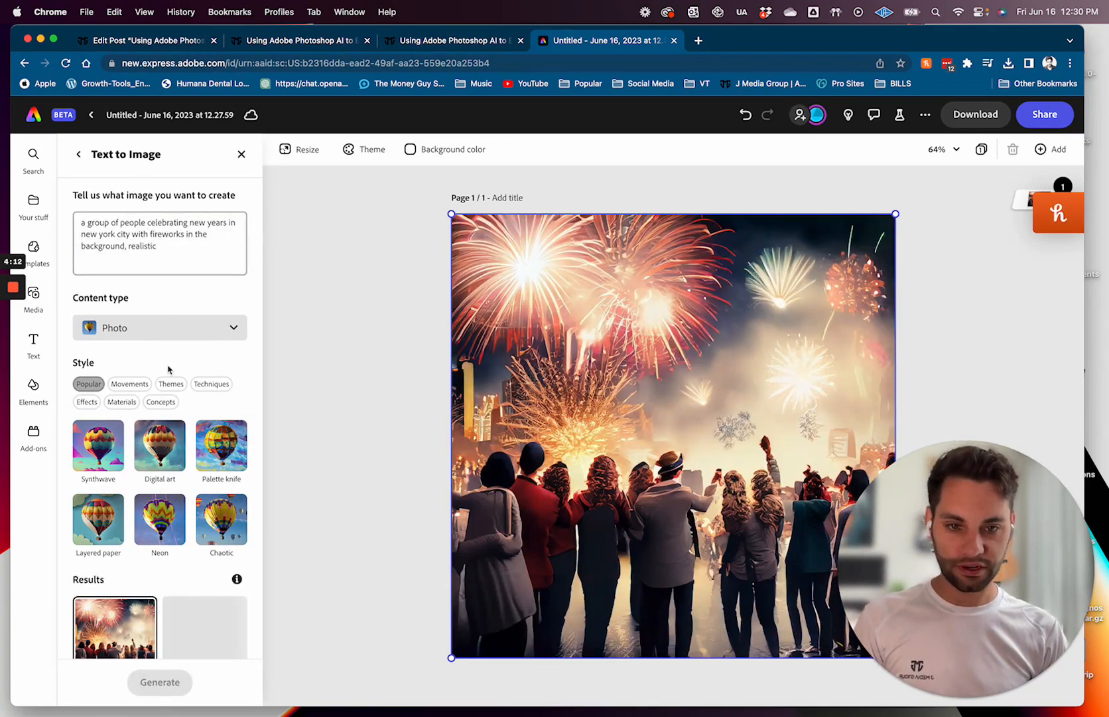
# Change "realistic" to "photorealistic" in the New Year's prompt and regenerate the images.
pyautogui.click(131, 245)
pyautogui.write('p')
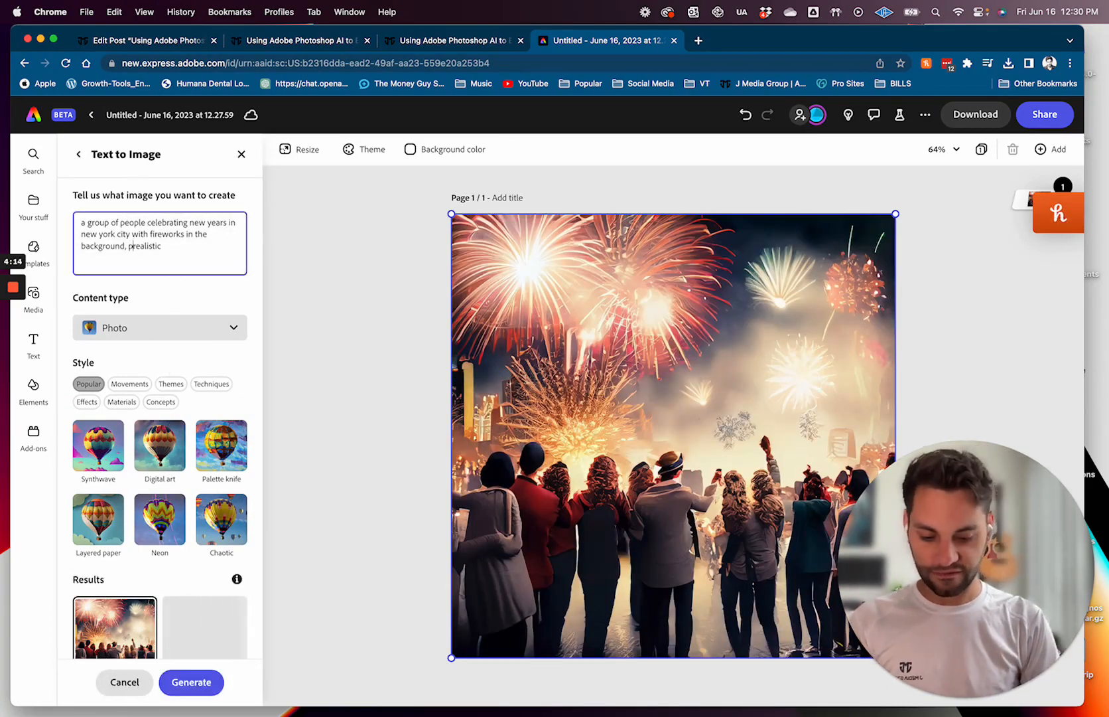
pyautogui.write('hoto')
pyautogui.press('Return')
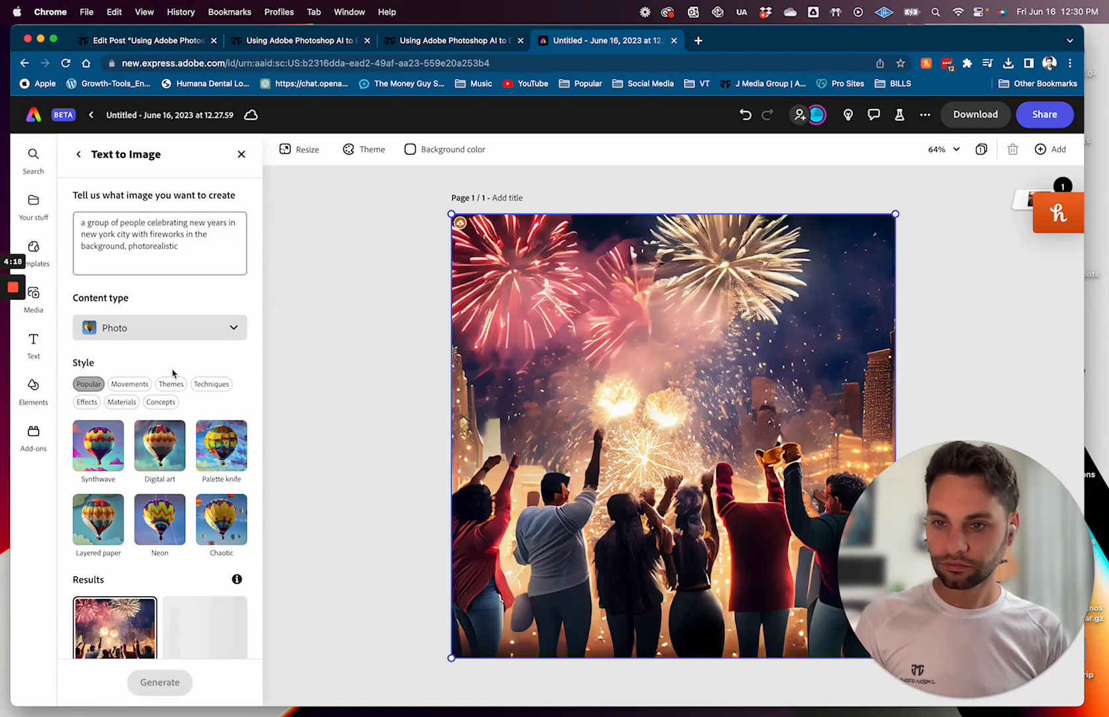
# Try the second, fourth and third photorealistic results on the page and keep the third.
pyautogui.scroll(-5, 149, 449)
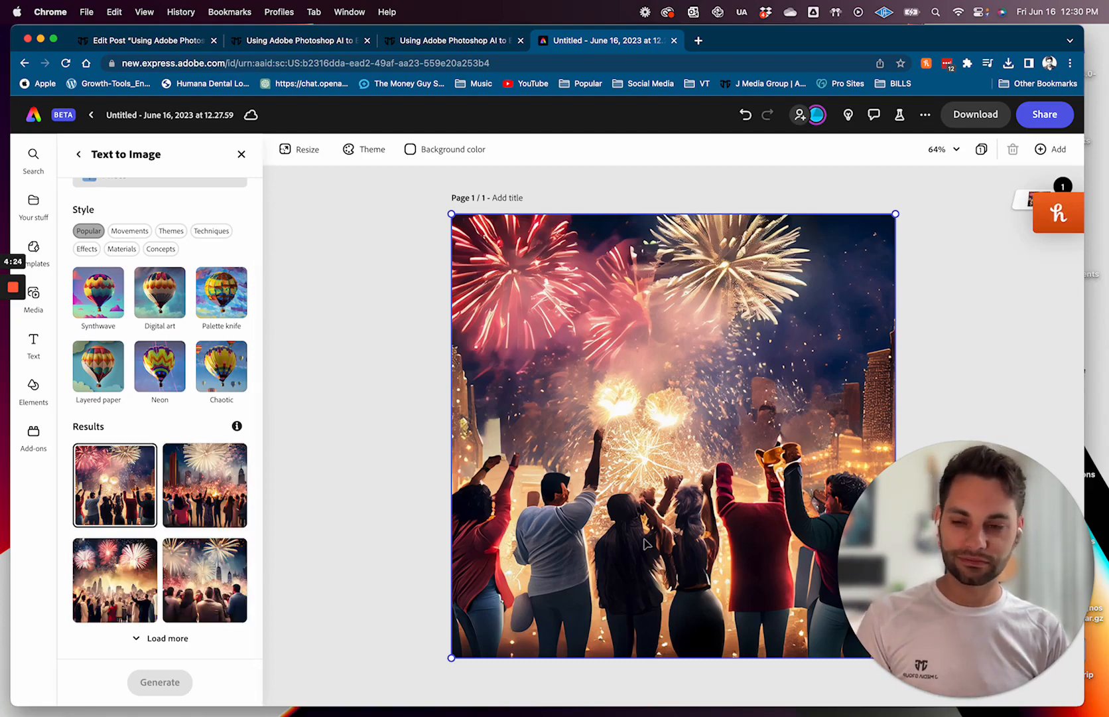
pyautogui.click(199, 489)
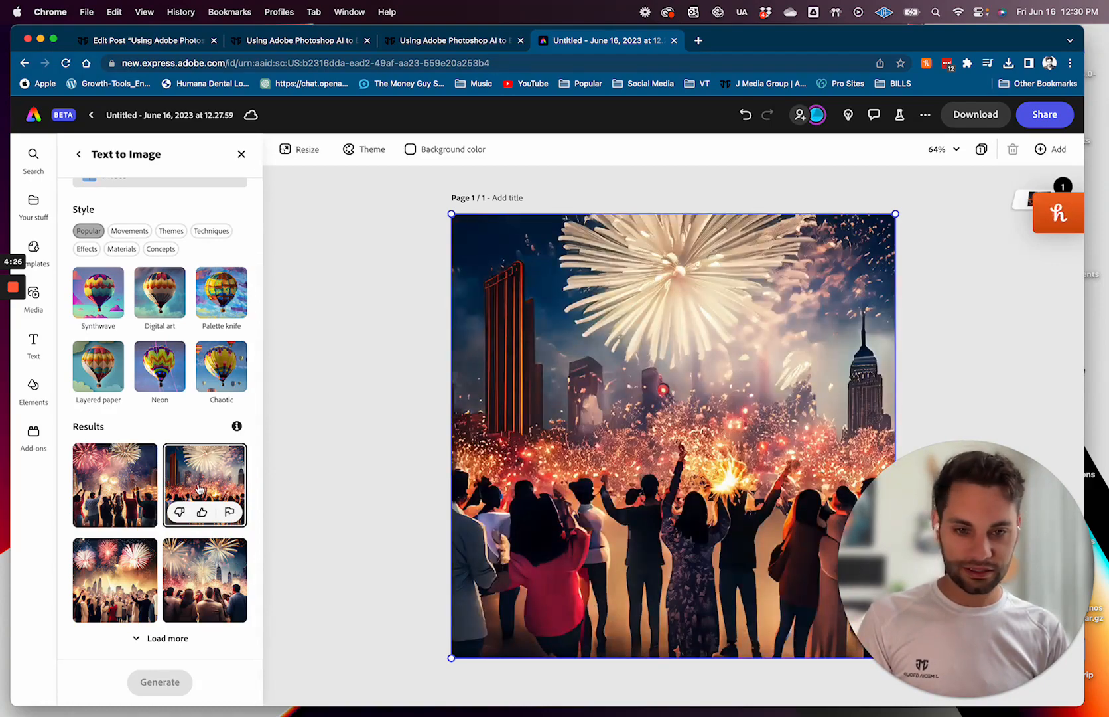
pyautogui.click(198, 566)
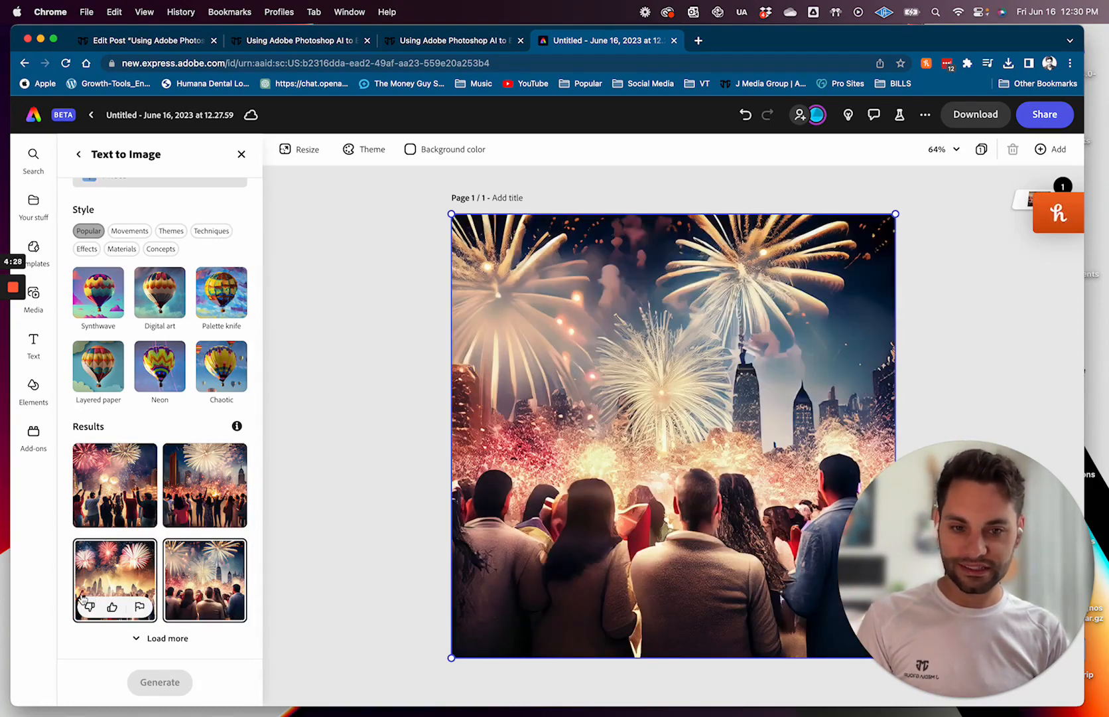
pyautogui.click(103, 576)
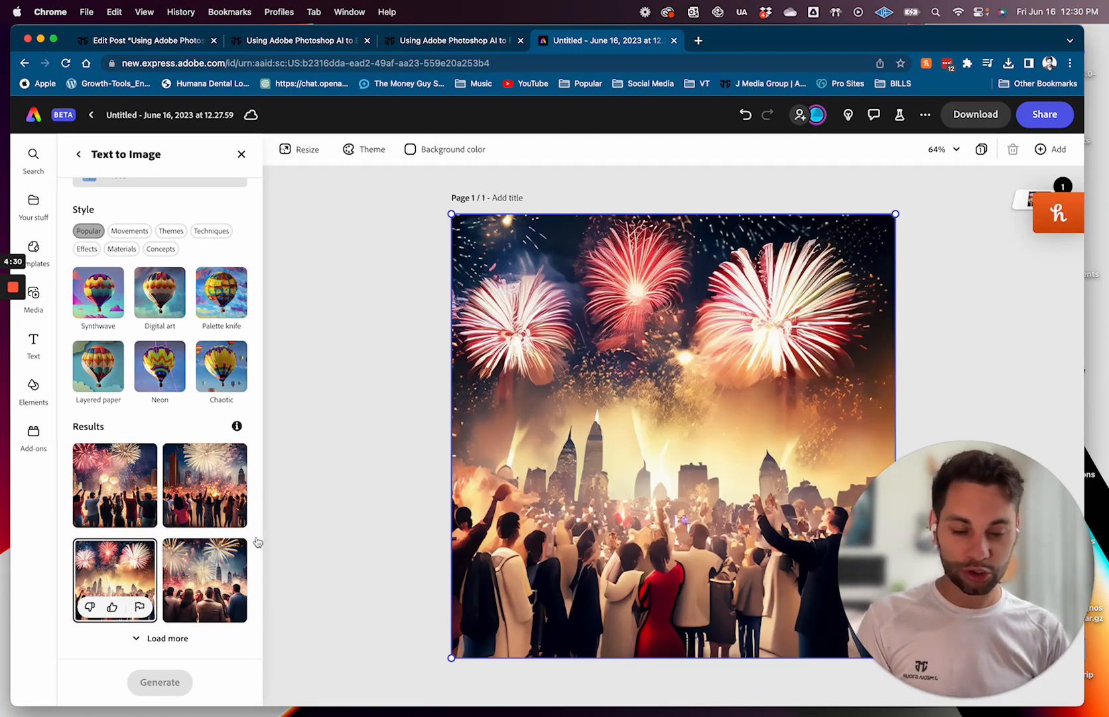
# Set the content type to None to regenerate the photorealistic New Year's image and view the results.
pyautogui.scroll(4, 226, 379)
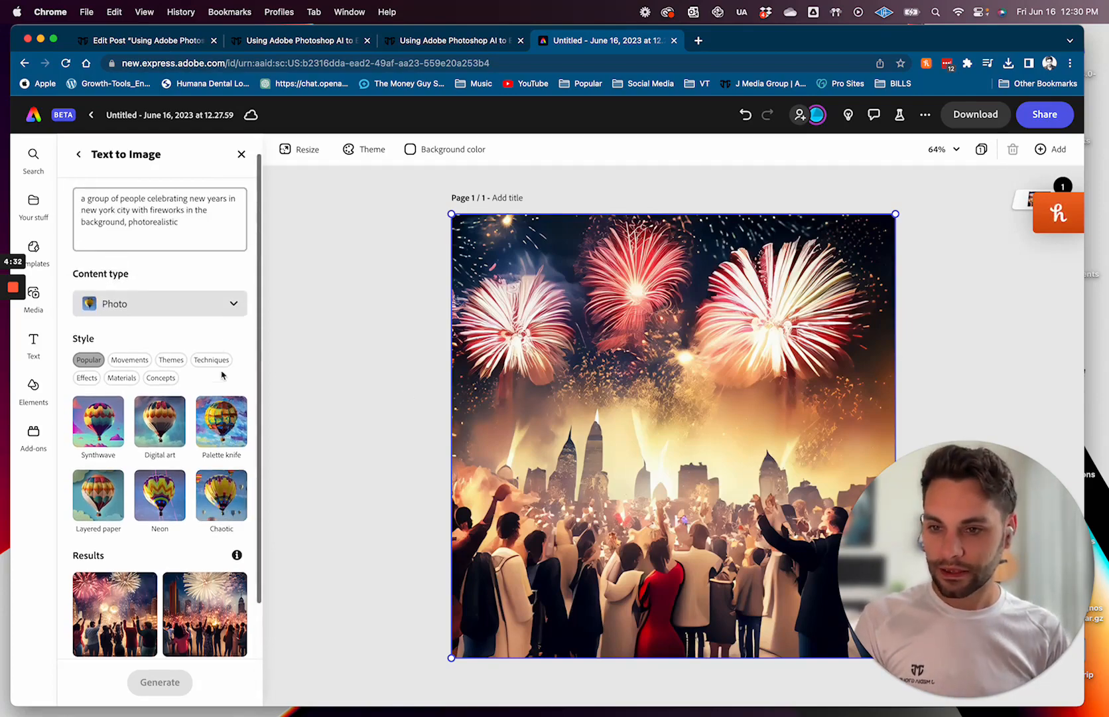
pyautogui.click(191, 311)
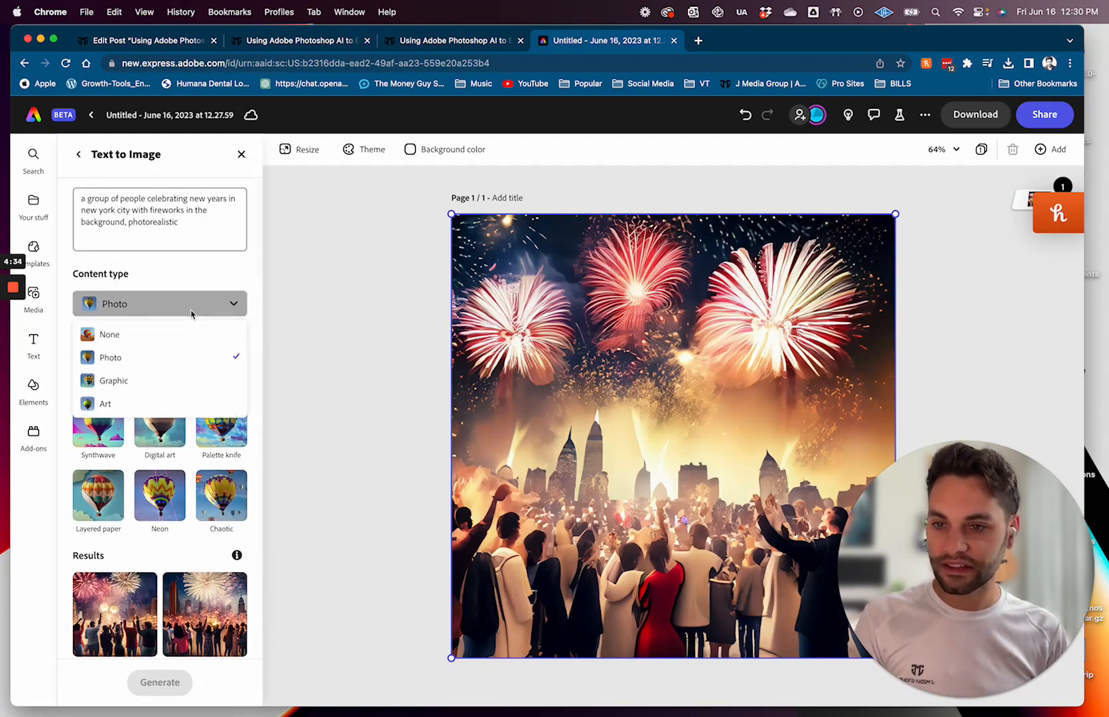
pyautogui.click(171, 338)
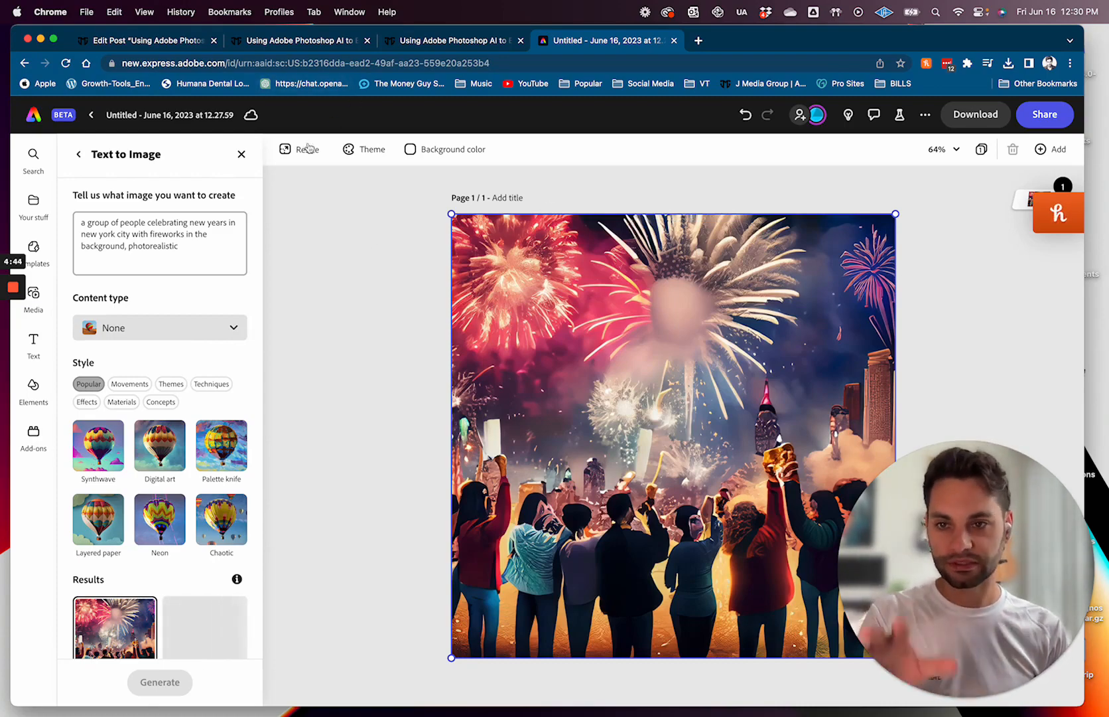
pyautogui.scroll(-5, 261, 233)
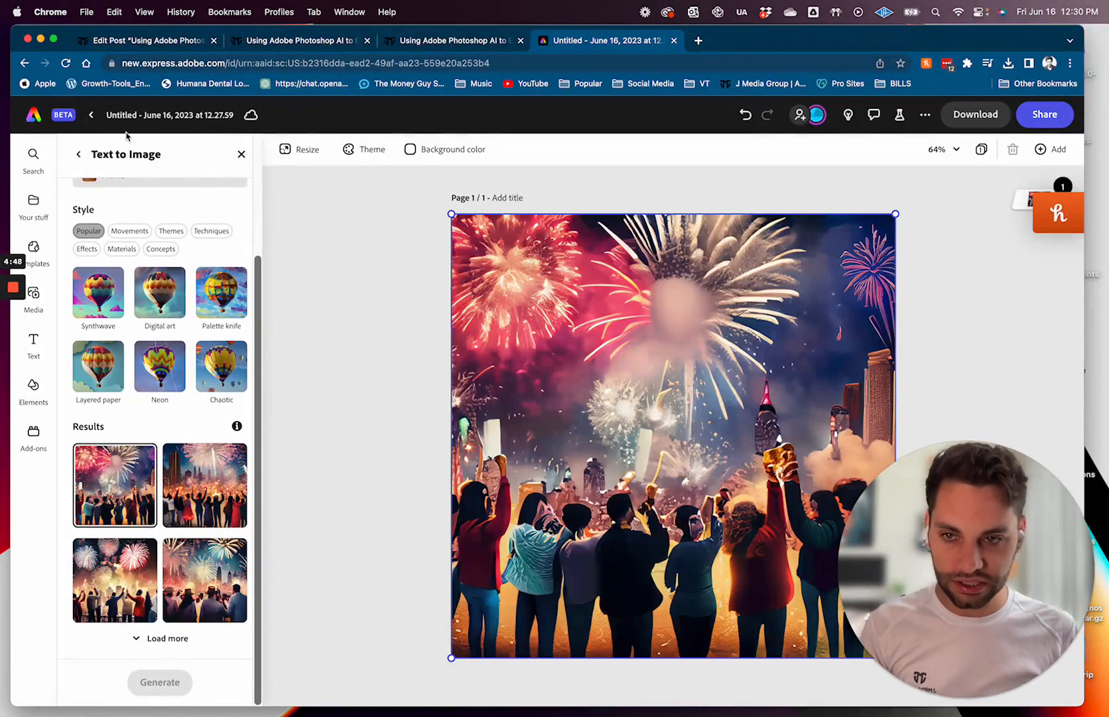
# Resize the page to the YouTube video preset, 1,920 x 1,080 px.
pyautogui.click(80, 157)
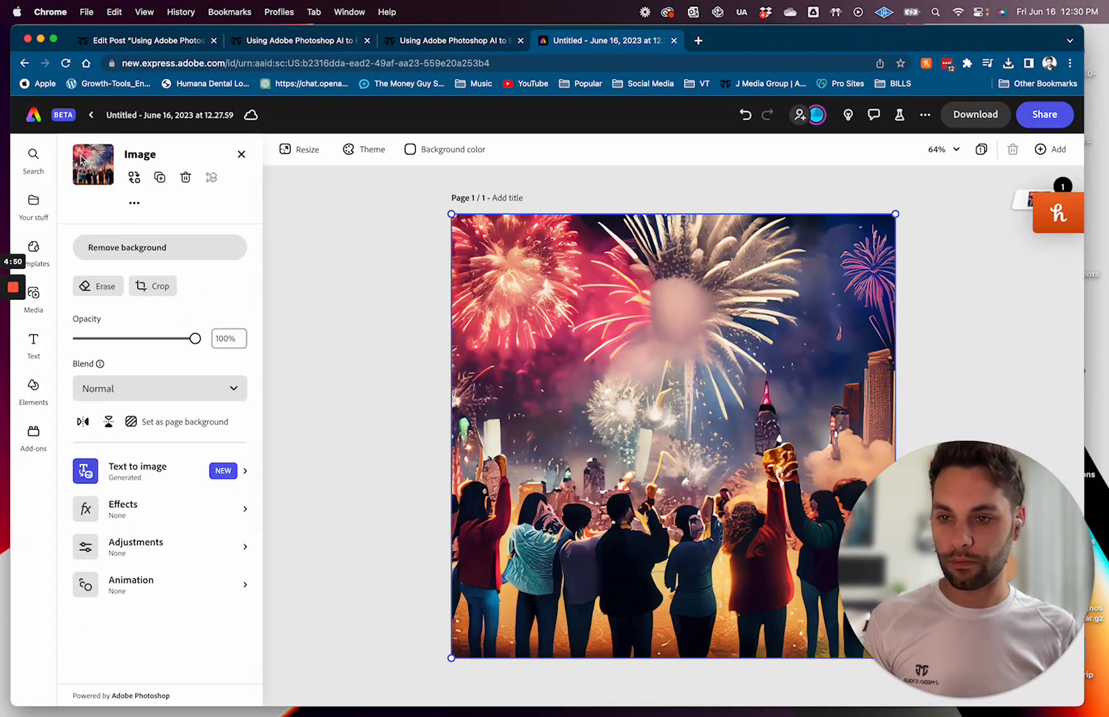
pyautogui.click(292, 149)
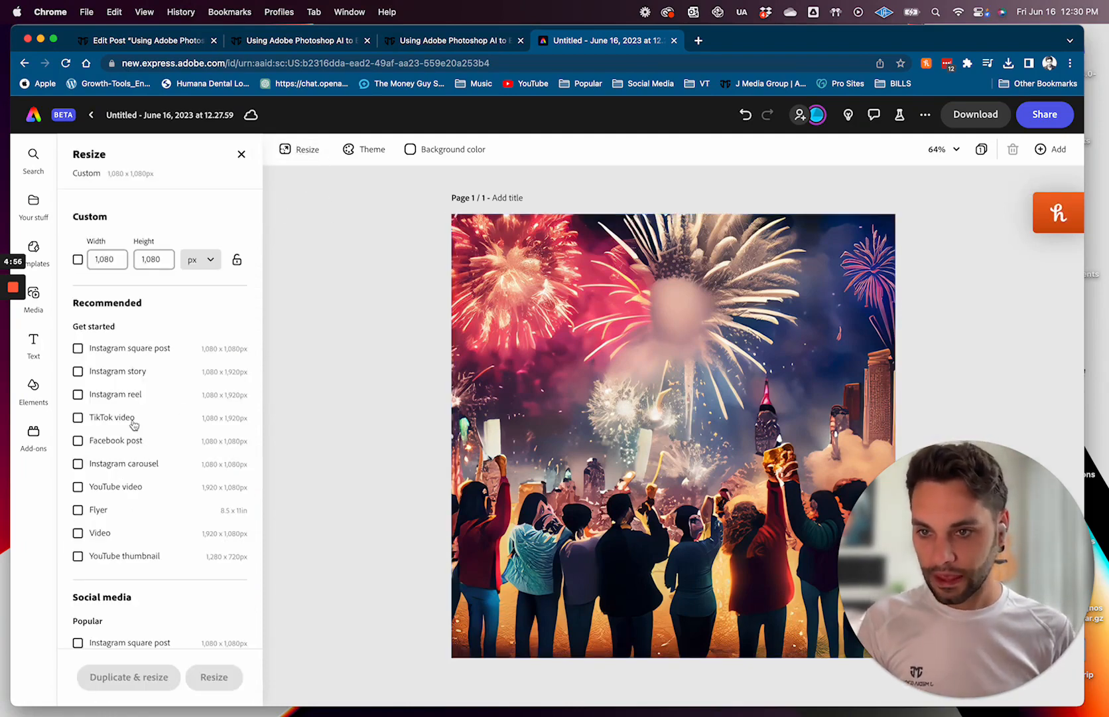
pyautogui.click(78, 260)
pyautogui.click(77, 259)
pyautogui.moveTo(111, 261); pyautogui.dragTo(71, 251)
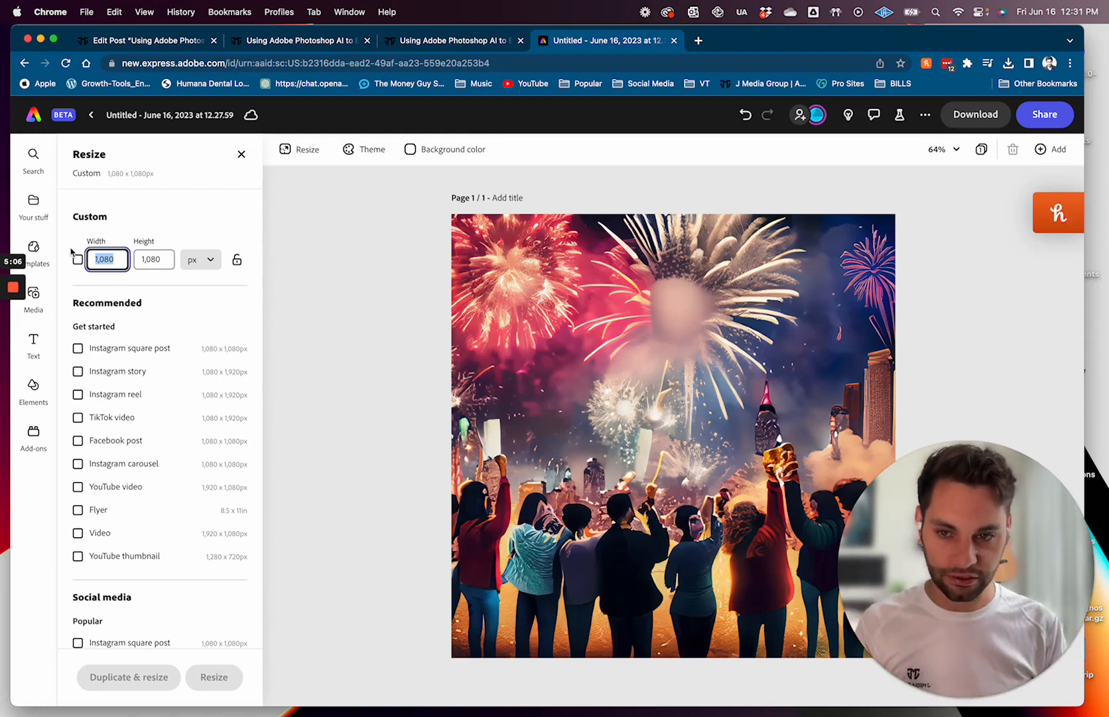
pyautogui.click(78, 487)
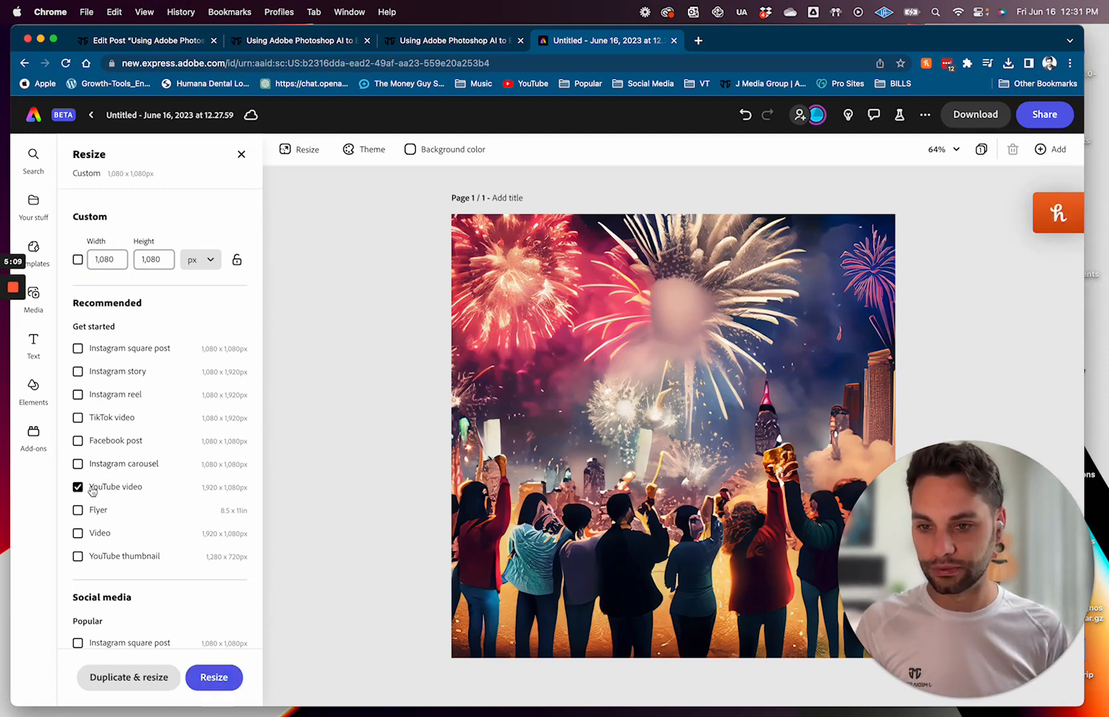
pyautogui.click(207, 677)
# Set the New Year's fireworks image as the page background and try to reposition it.
pyautogui.click(668, 446)
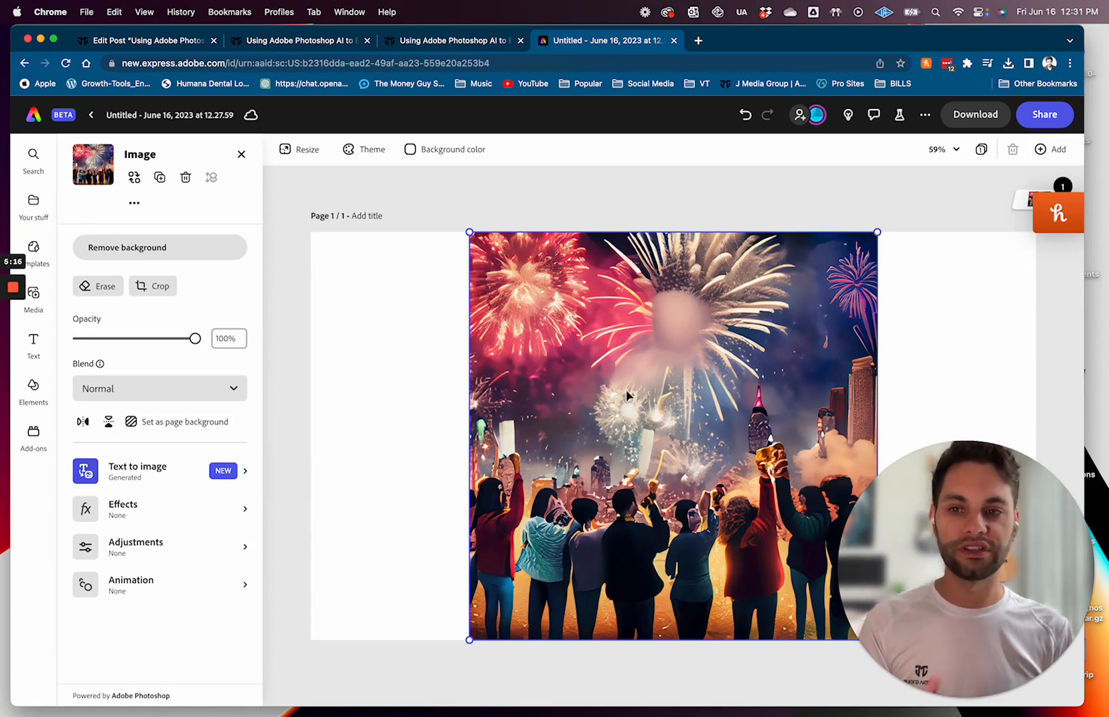
pyautogui.click(184, 428)
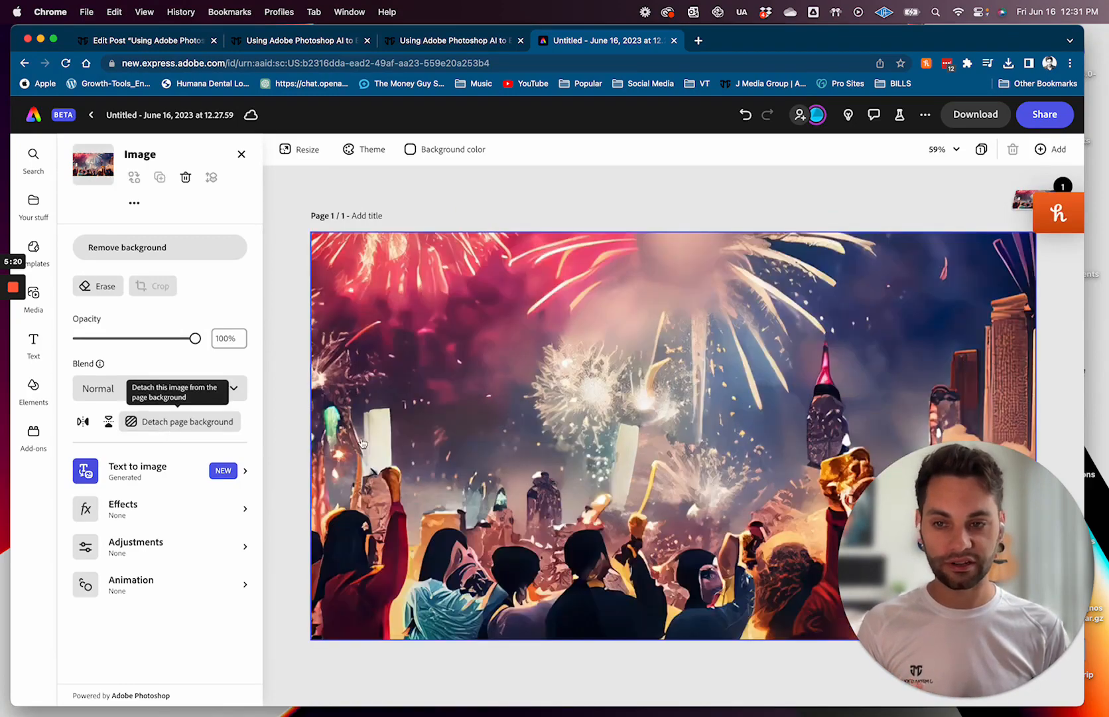
pyautogui.moveTo(608, 506); pyautogui.dragTo(628, 386)
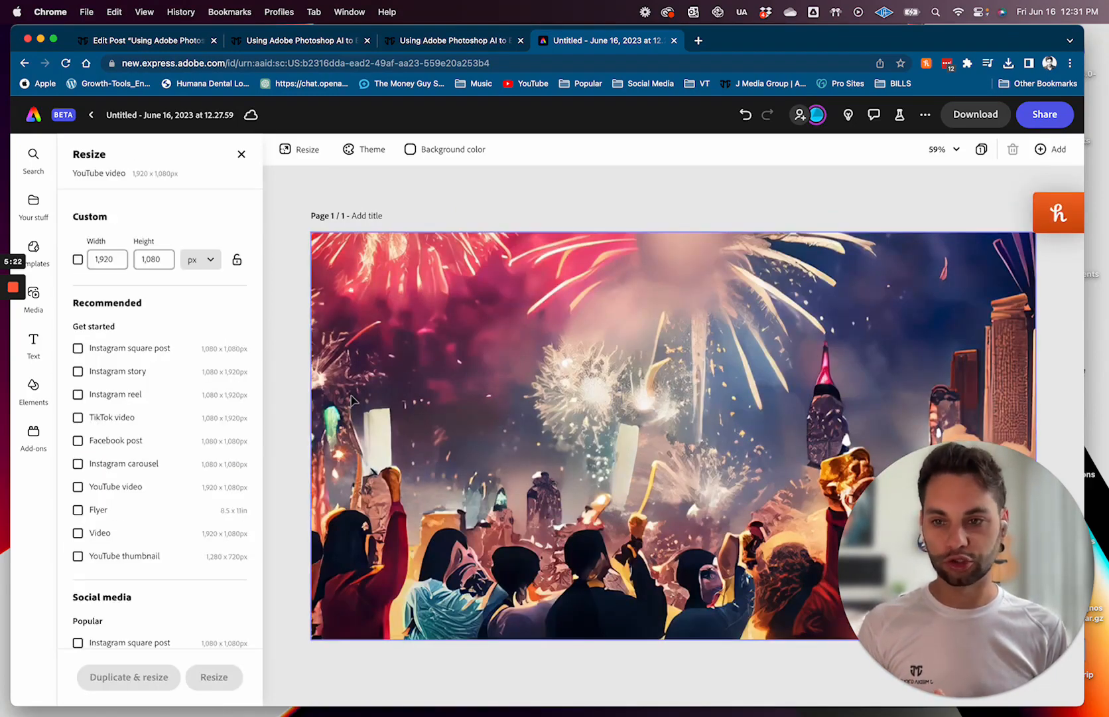
# Detach the New Year's fireworks image from the page background.
pyautogui.click(241, 154)
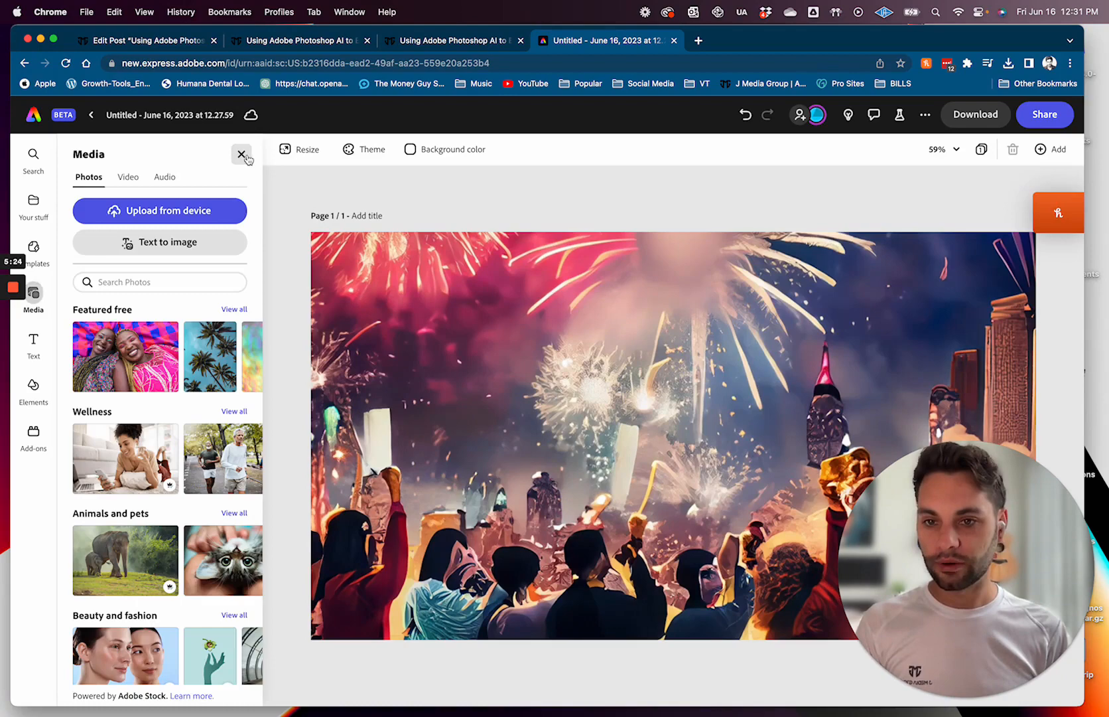
pyautogui.click(421, 388)
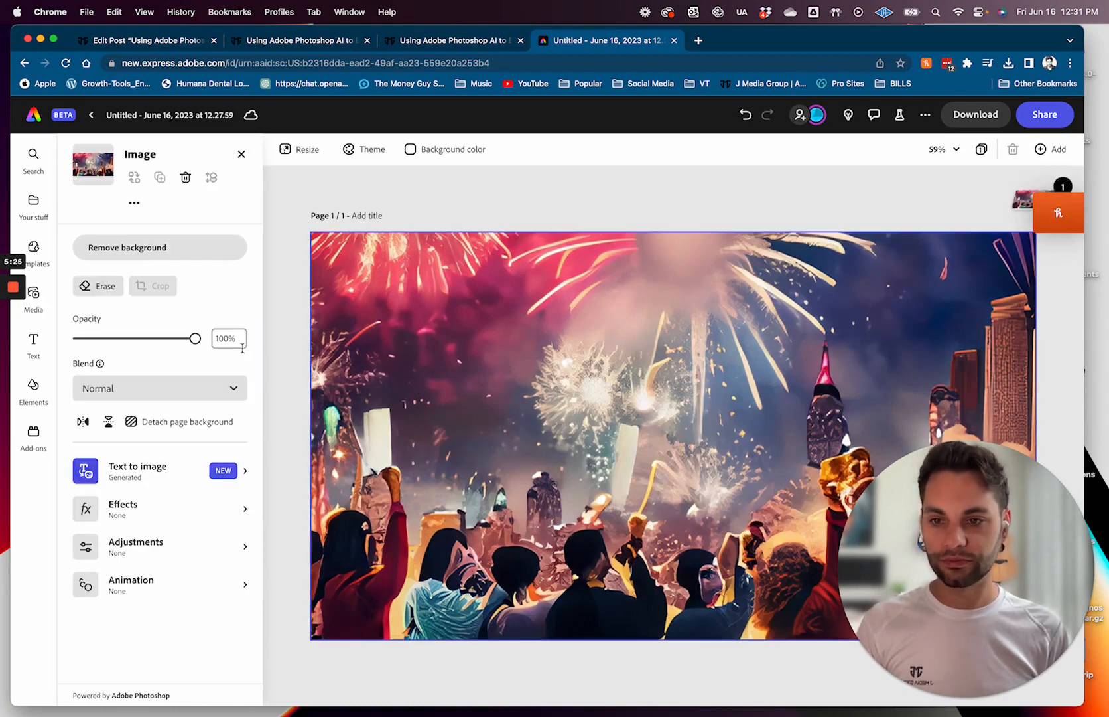
pyautogui.click(225, 419)
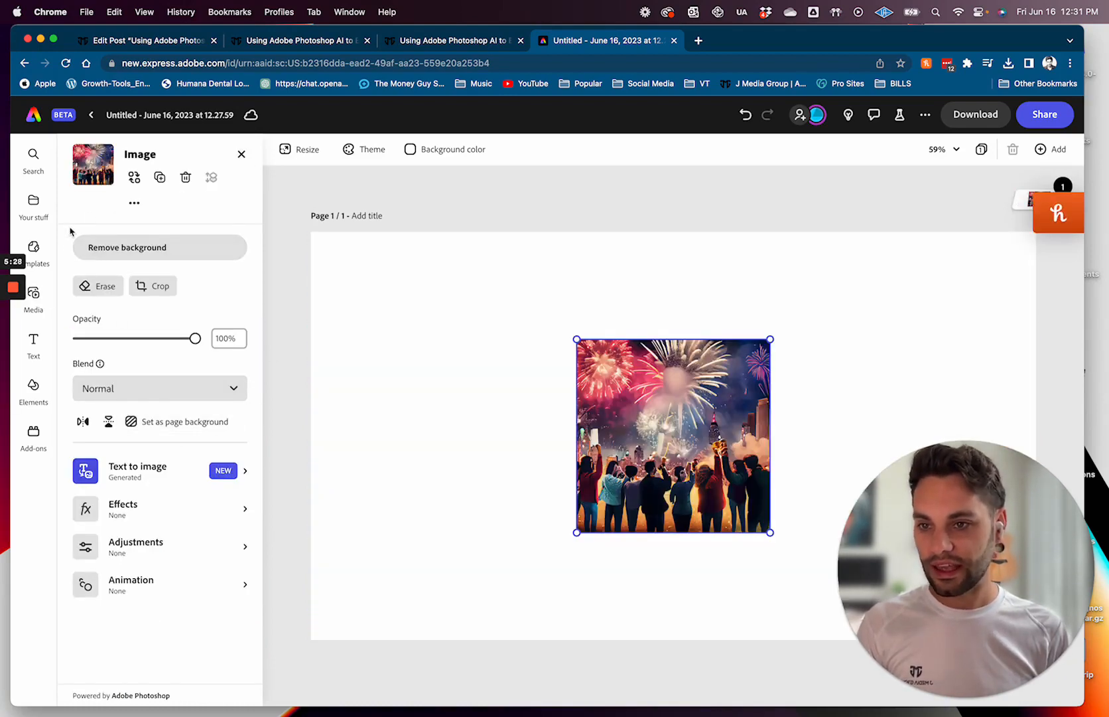
# Add a new text-to-image placeholder in Widescreen (16:9) size to the page.
pyautogui.click(44, 304)
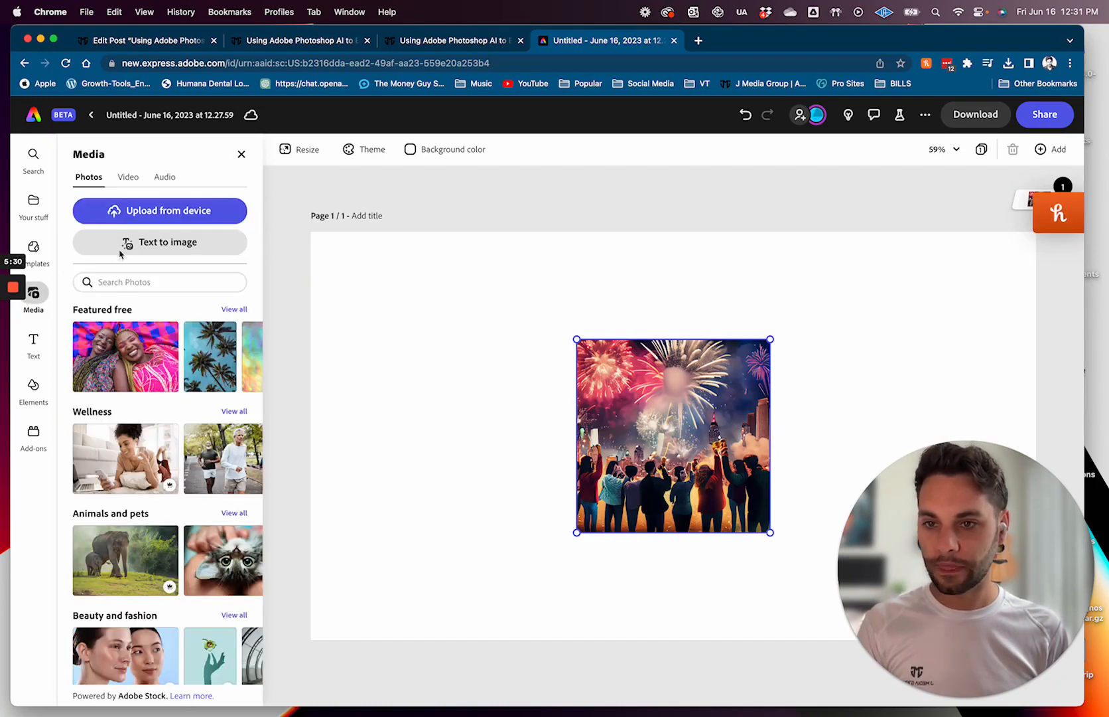
pyautogui.click(156, 244)
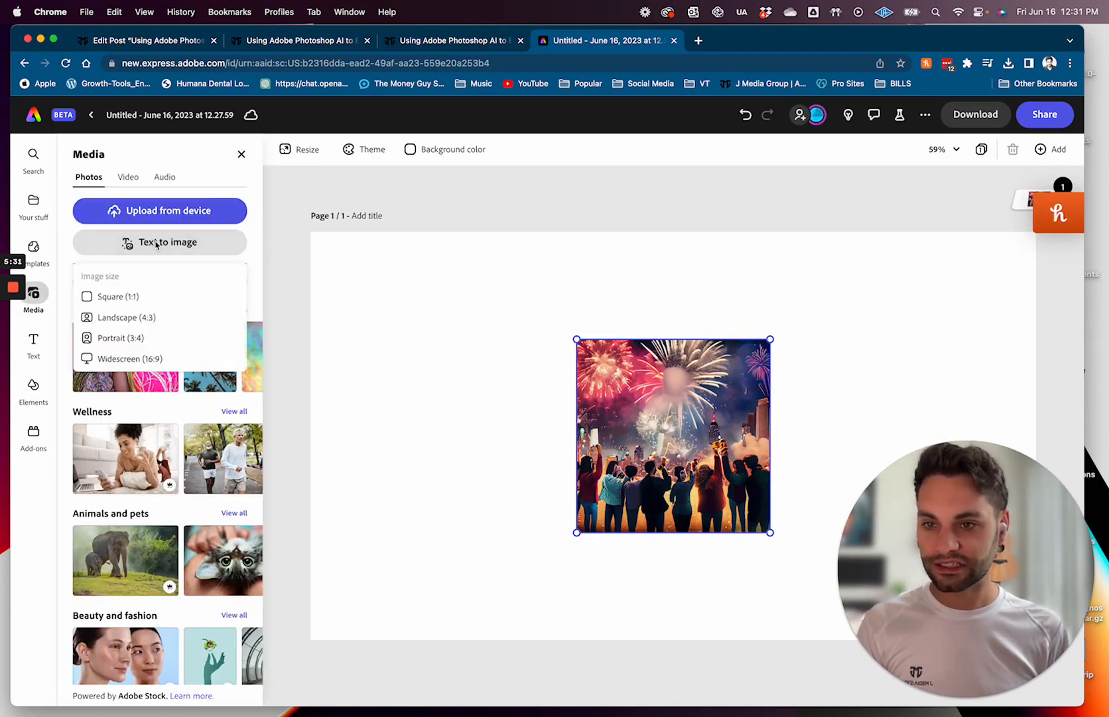
pyautogui.click(136, 359)
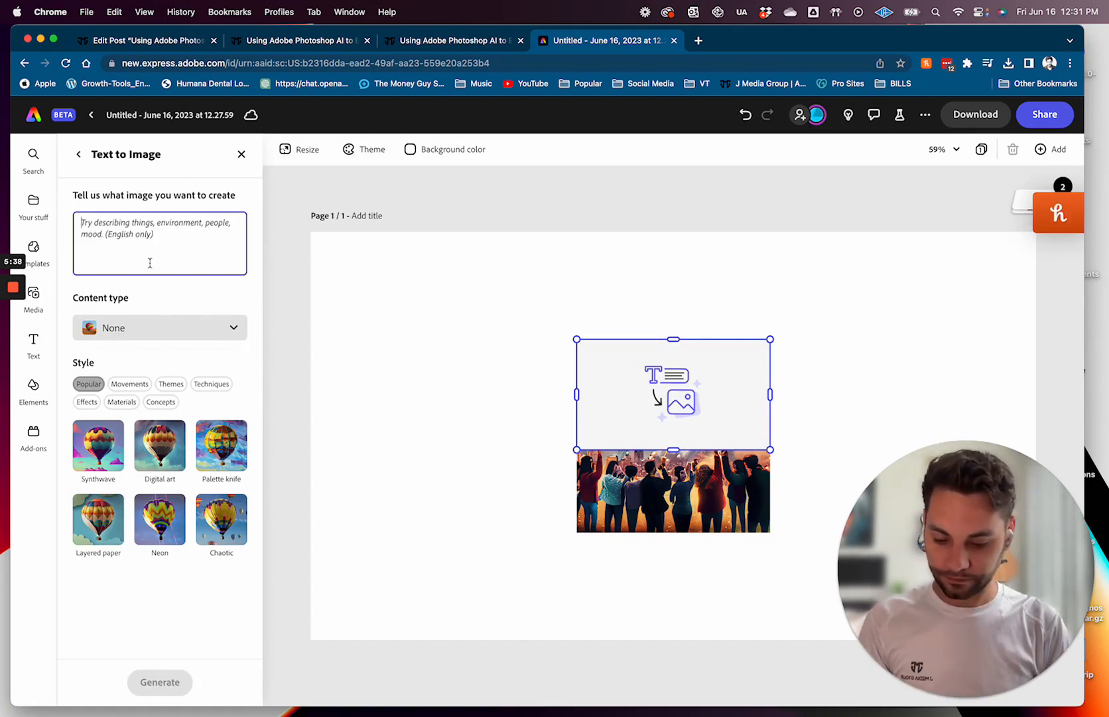
# Generate images in the widescreen placeholder from the prompt "a hyperrealistic space ship launch".
pyautogui.write('a ')
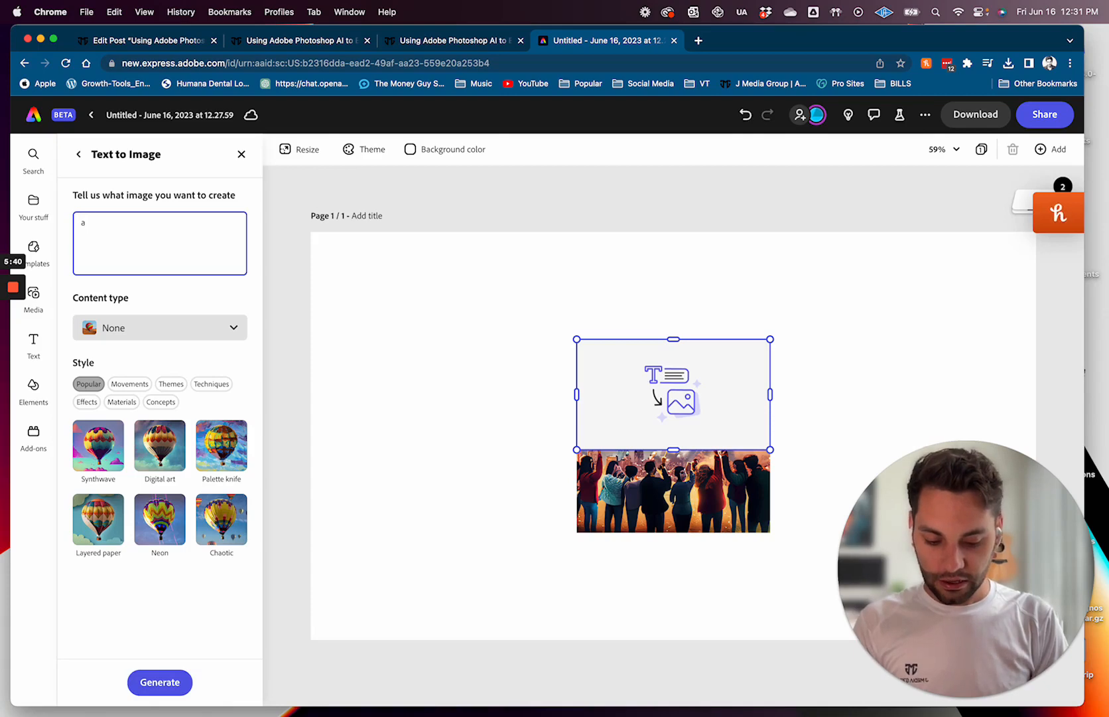
pyautogui.write('reall')
pyautogui.press('BackSpace')
pyautogui.press('BackSpace')
pyautogui.press('BackSpace')
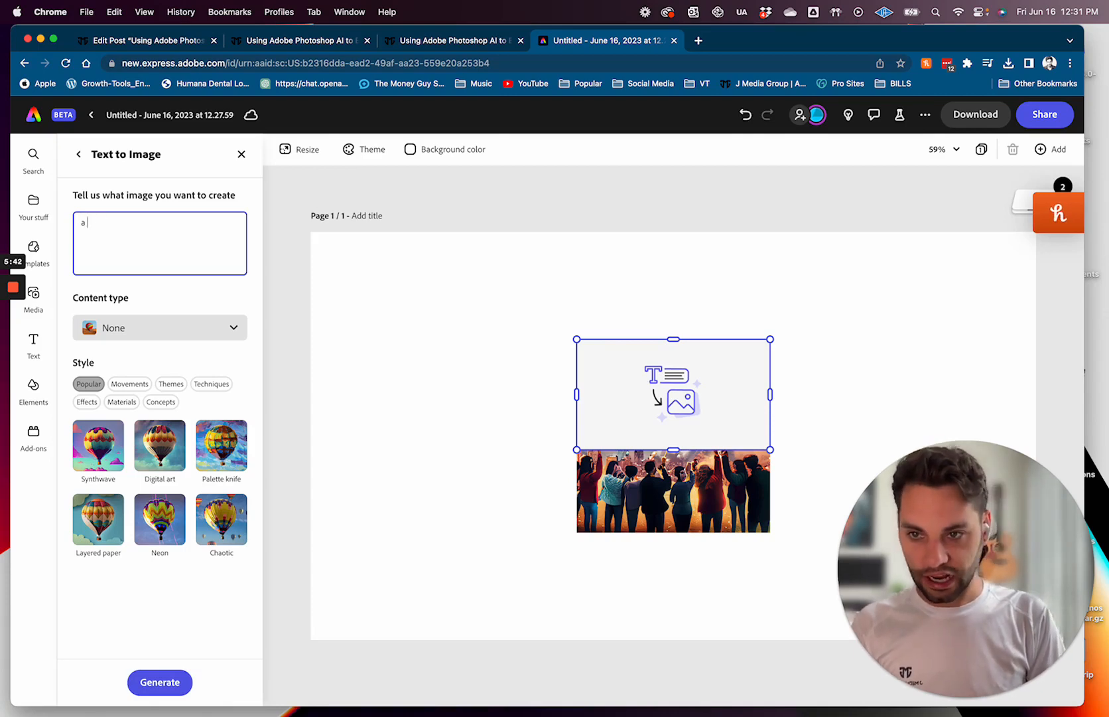
pyautogui.write('hy')
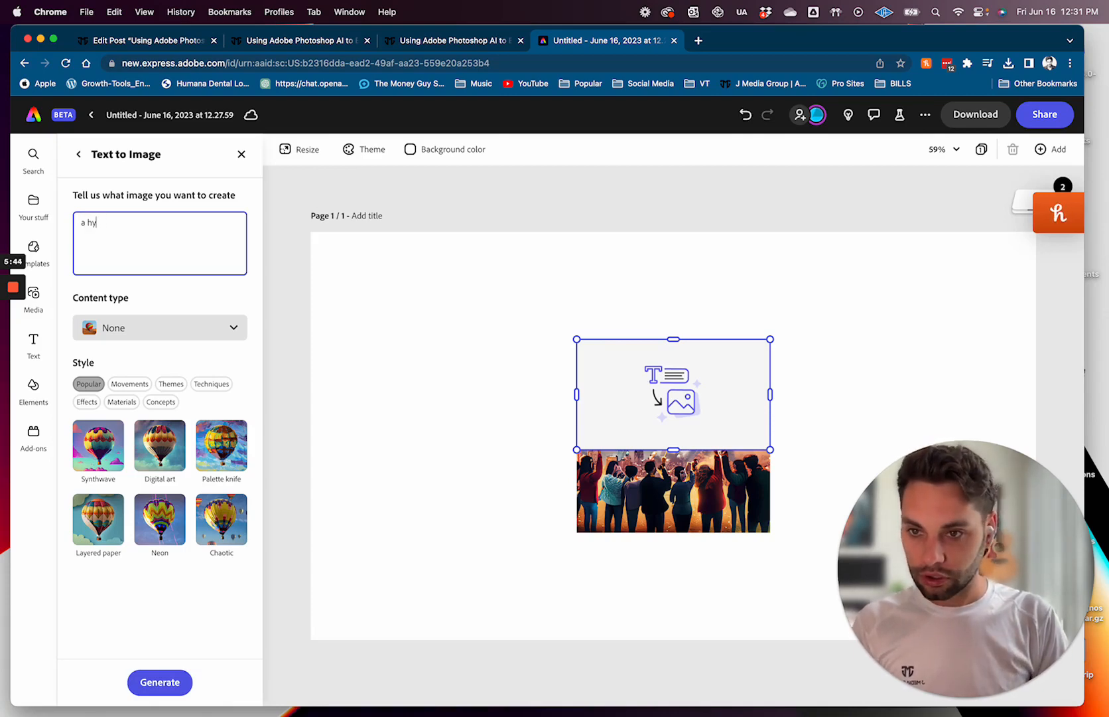
pyautogui.write('perrealistic space')
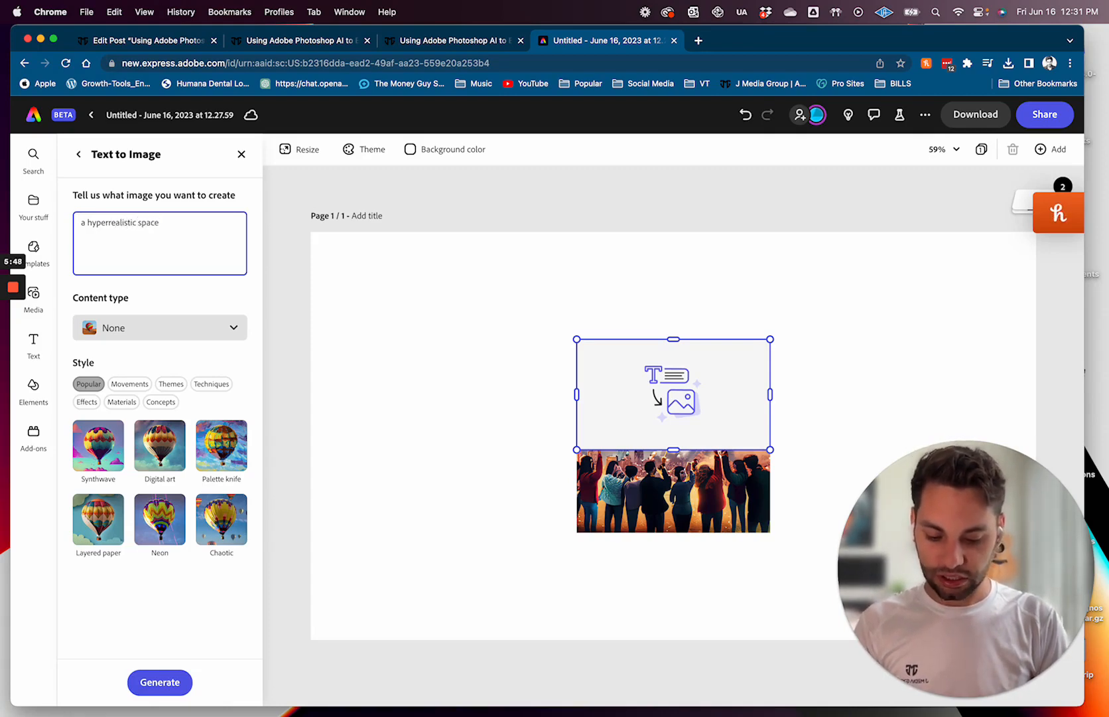
pyautogui.write(' ship launch')
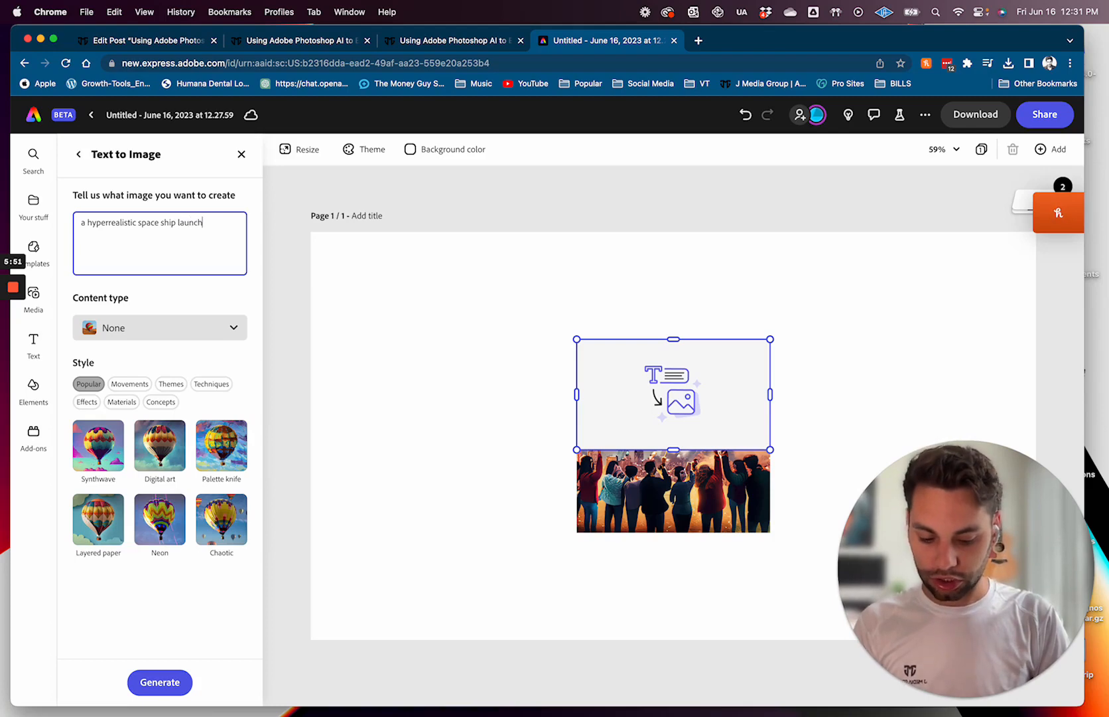
pyautogui.press('Return')
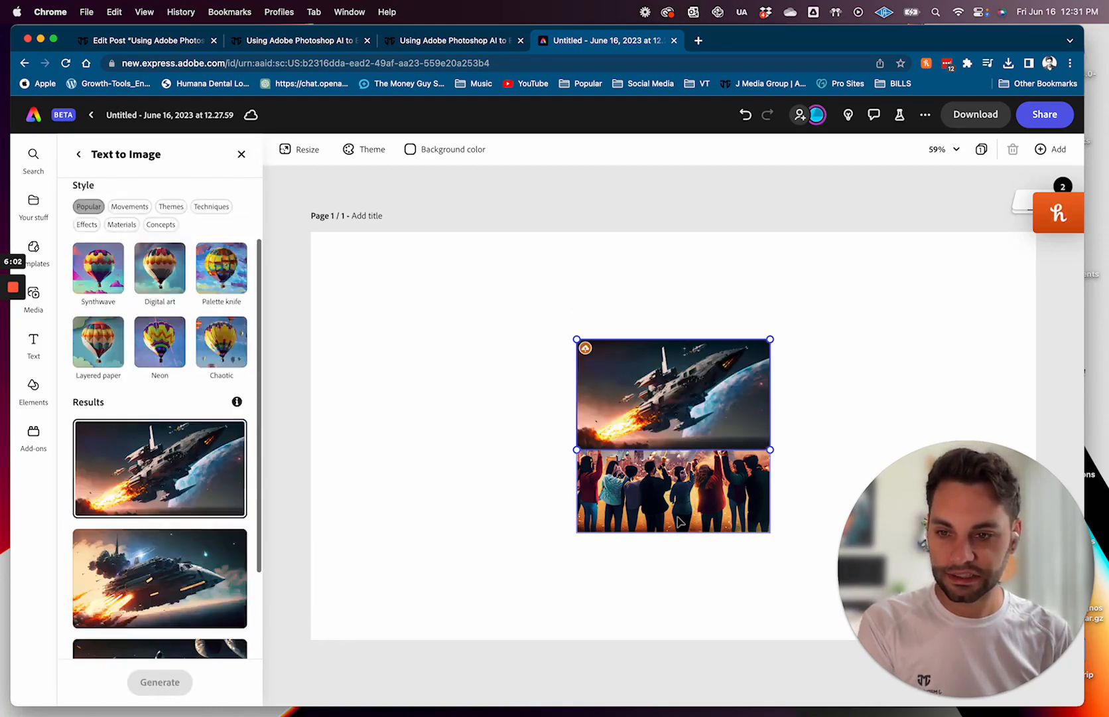
# Move the New Year's fireworks image off the spaceship image and delete it from the page.
pyautogui.click(675, 519)
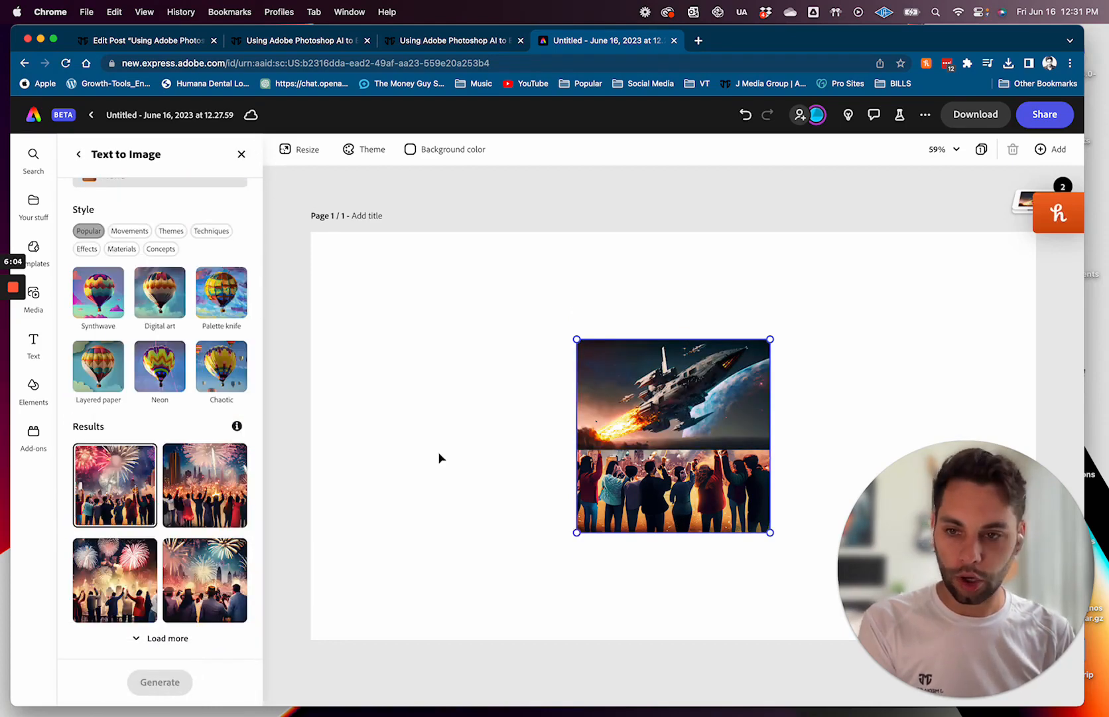
pyautogui.scroll(5, 186, 266)
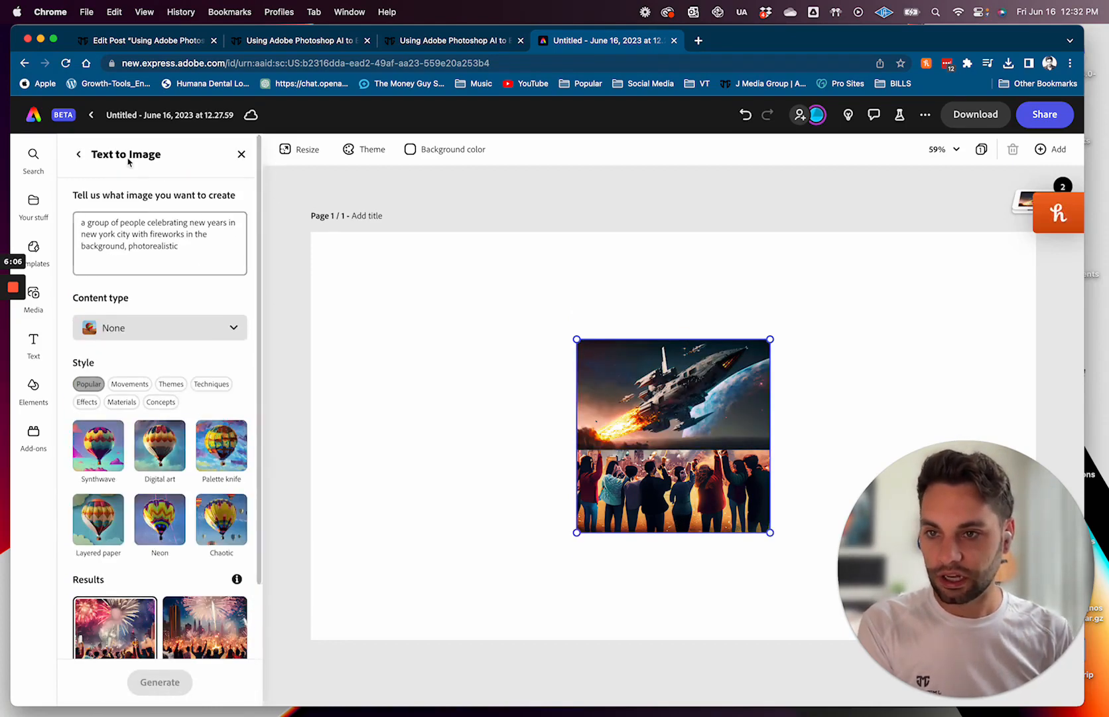
pyautogui.click(79, 155)
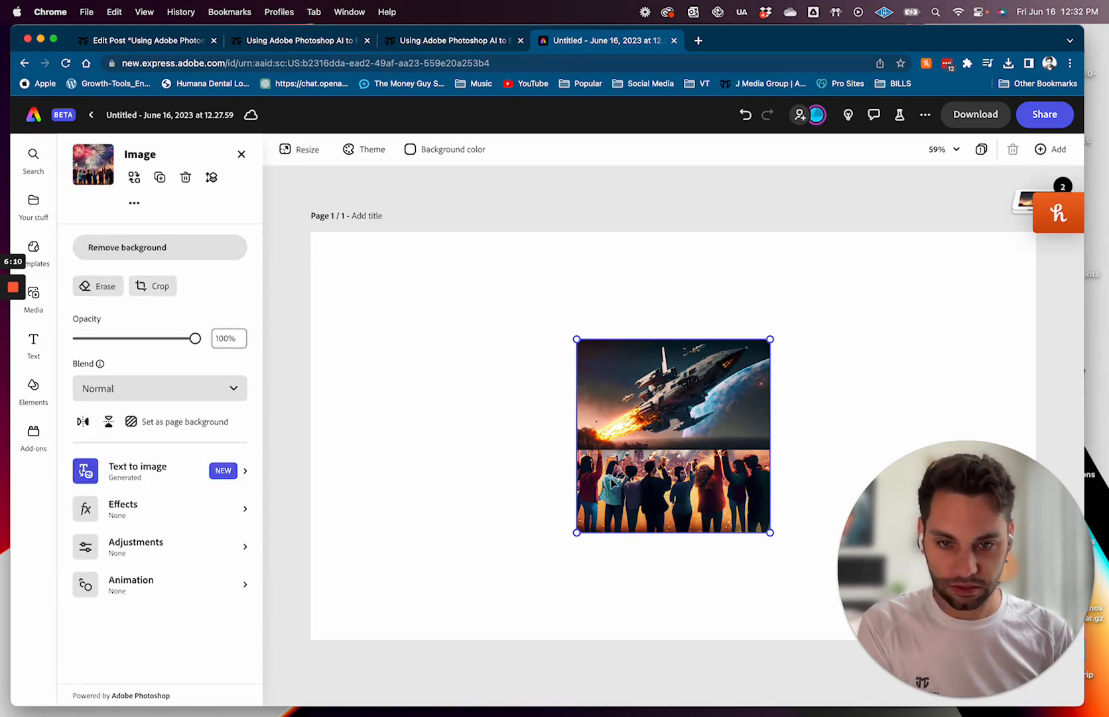
pyautogui.moveTo(592, 462); pyautogui.dragTo(390, 444)
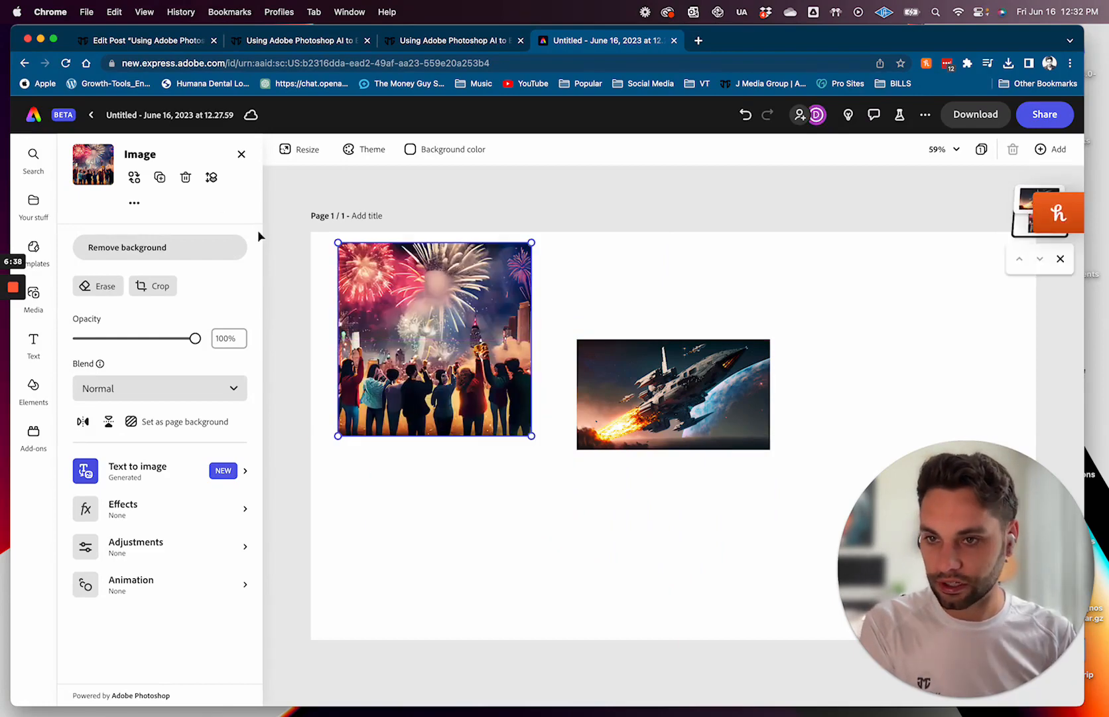
pyautogui.click(186, 177)
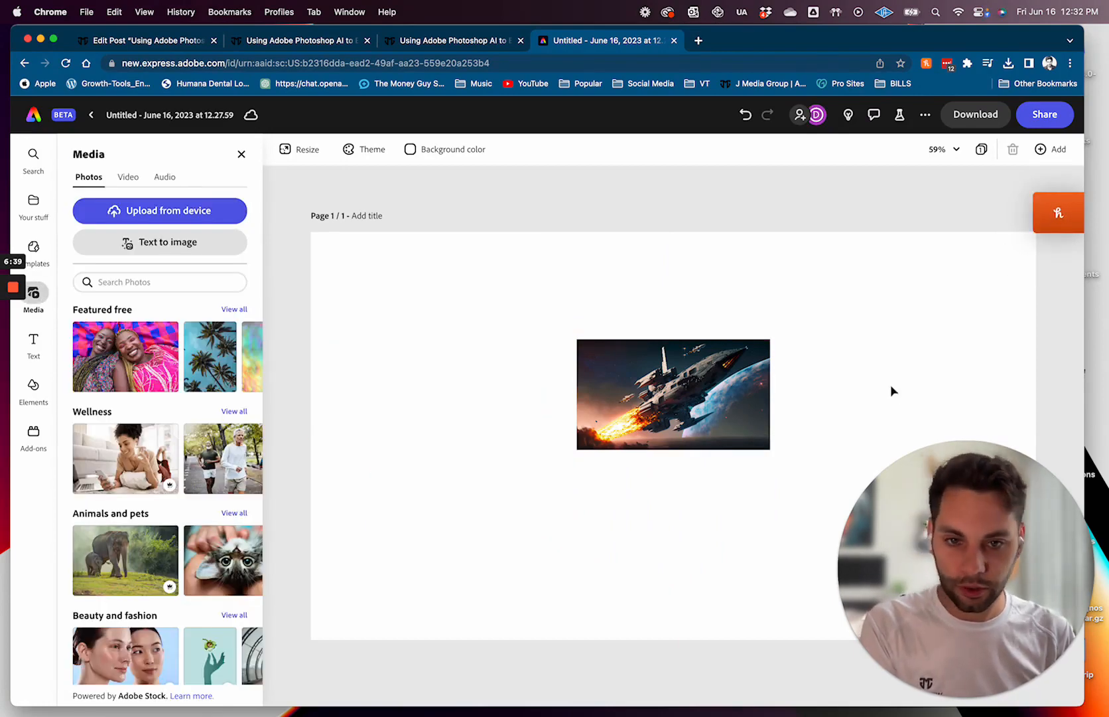
# Enlarge the spaceship image to the full page width, align it with the page and set it as the page background.
pyautogui.click(699, 382)
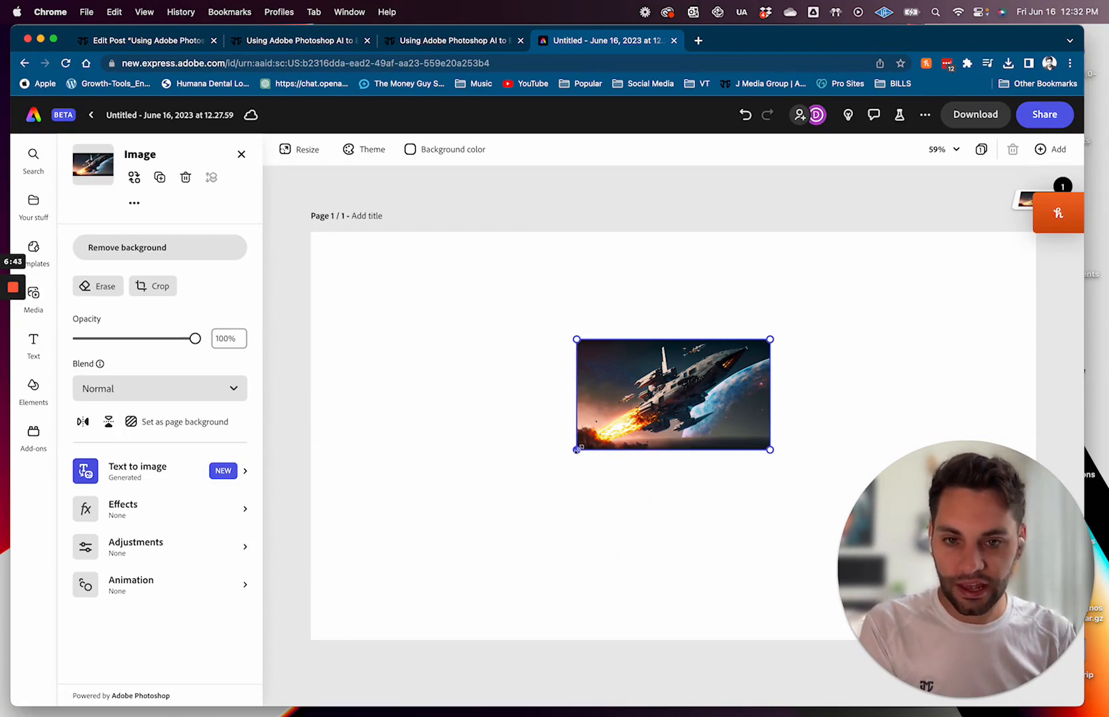
pyautogui.moveTo(577, 450); pyautogui.dragTo(341, 646)
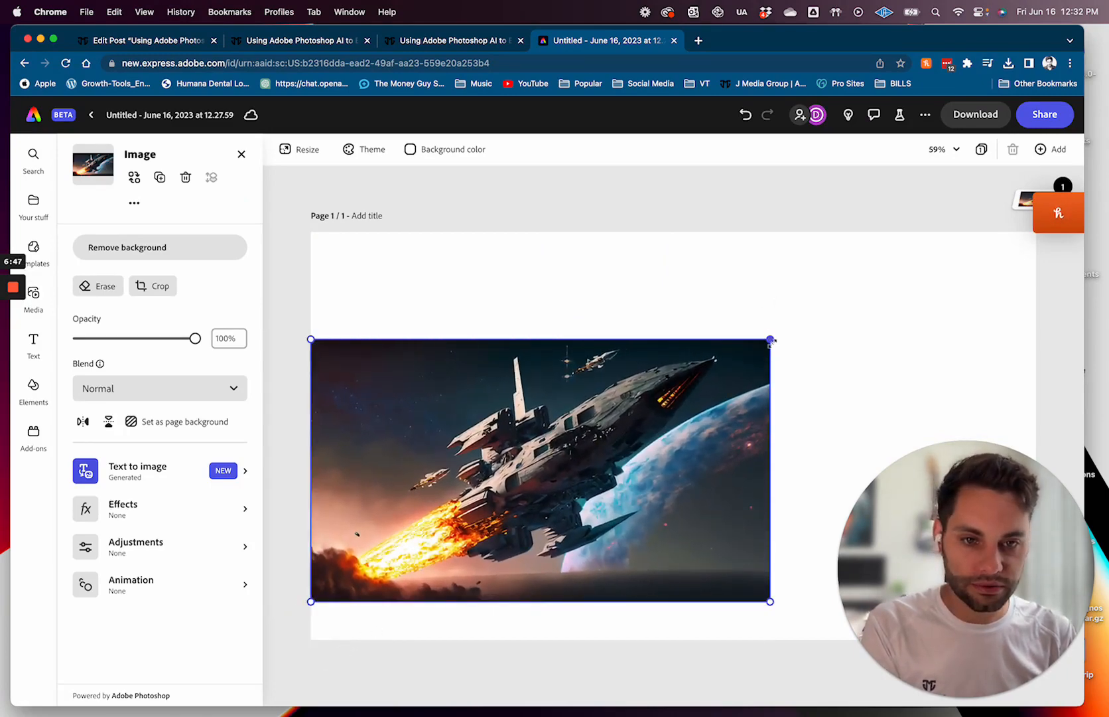
pyautogui.moveTo(770, 340); pyautogui.dragTo(1036, 187)
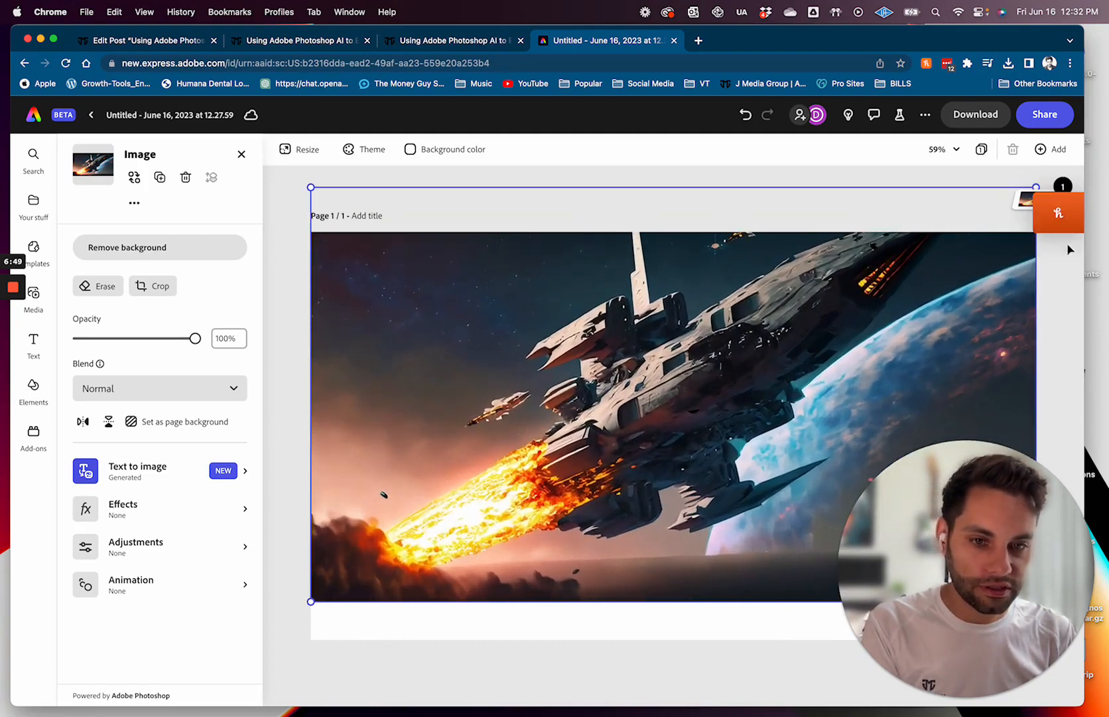
pyautogui.moveTo(858, 330); pyautogui.dragTo(858, 363)
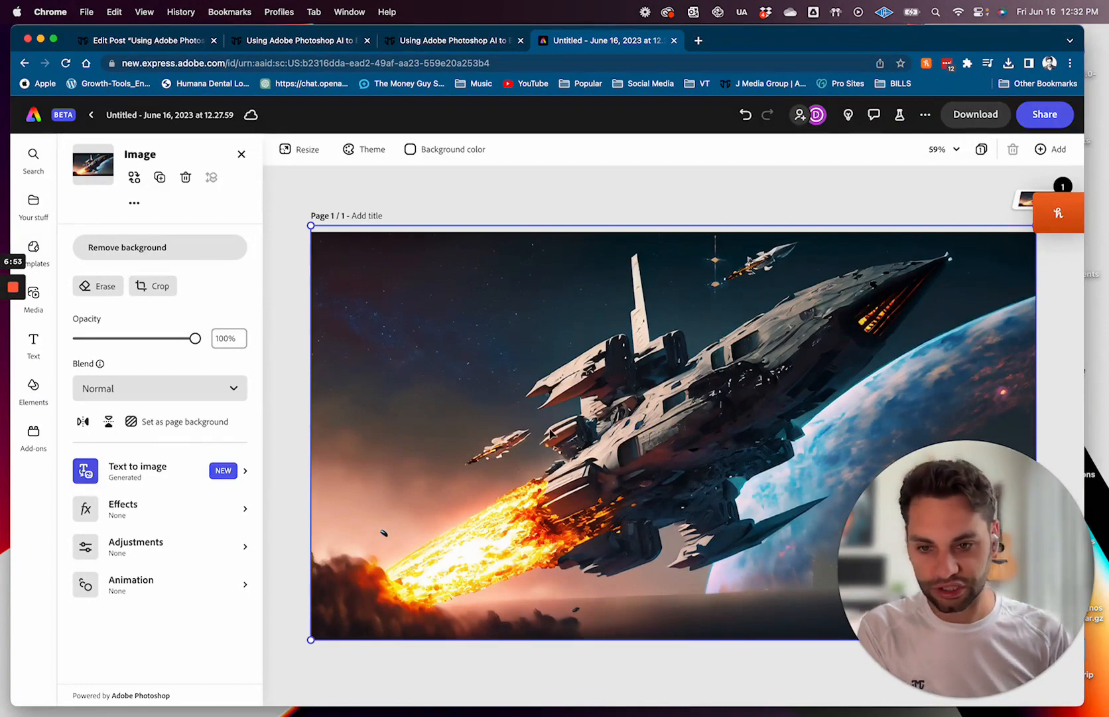
pyautogui.click(199, 428)
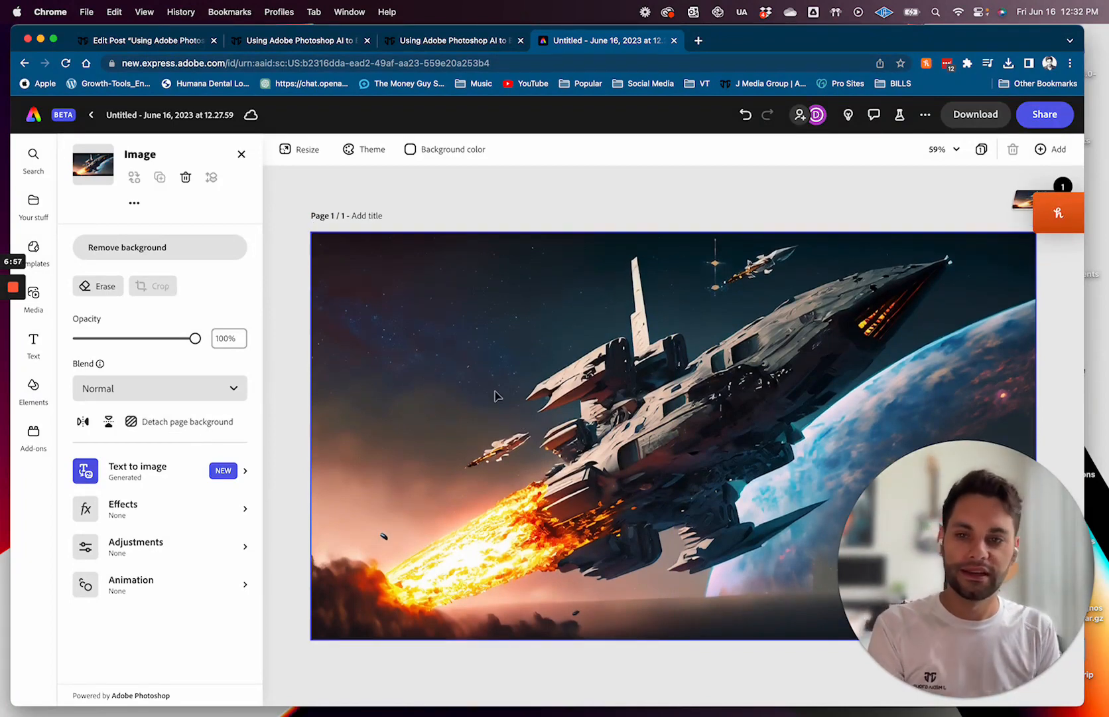
# Swap the background for the fourth text-to-image result, the spaceship seen head-on between clouds.
pyautogui.click(150, 468)
pyautogui.scroll(-4, 154, 525)
pyautogui.scroll(-5, 154, 526)
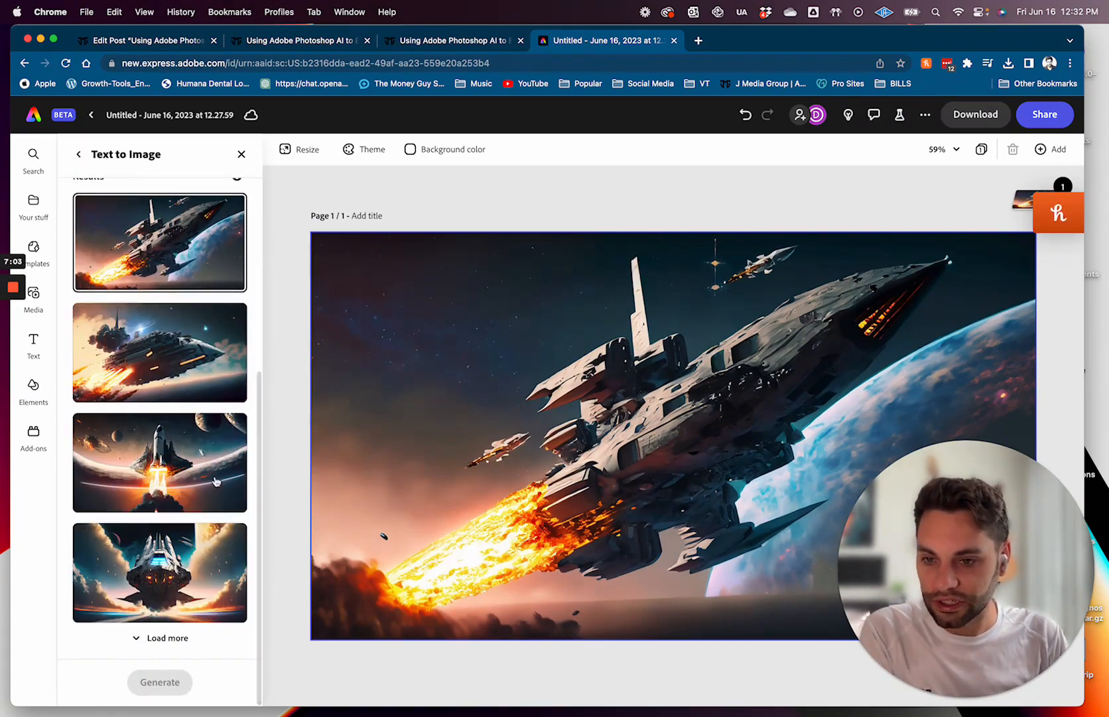
pyautogui.click(166, 583)
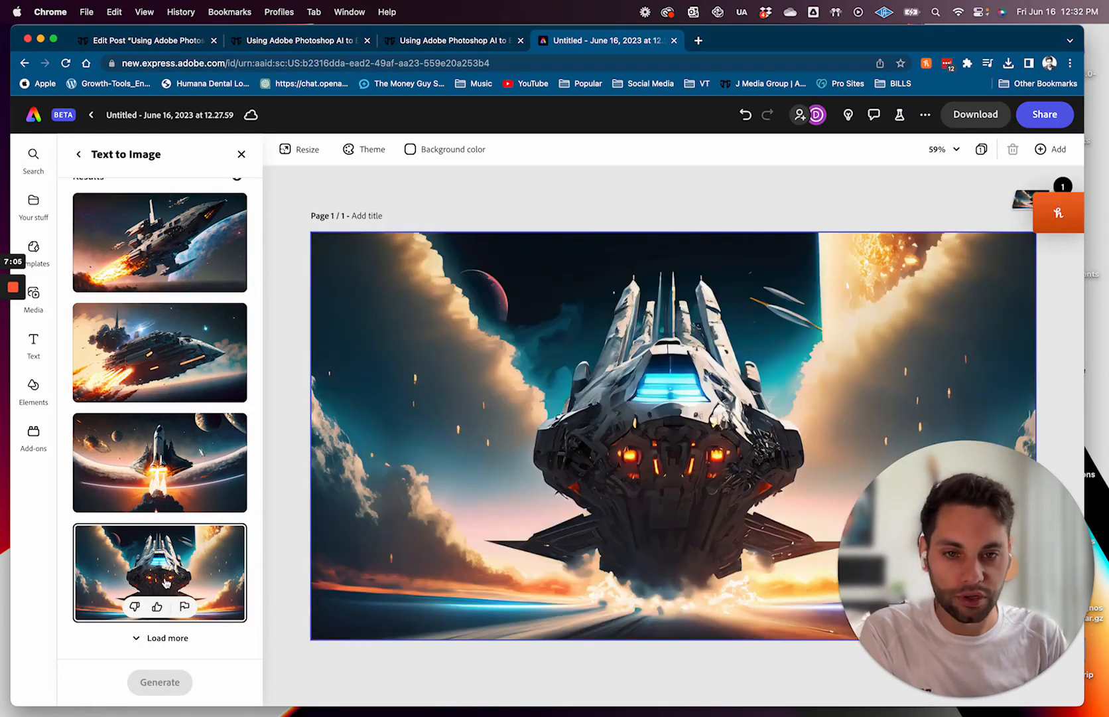